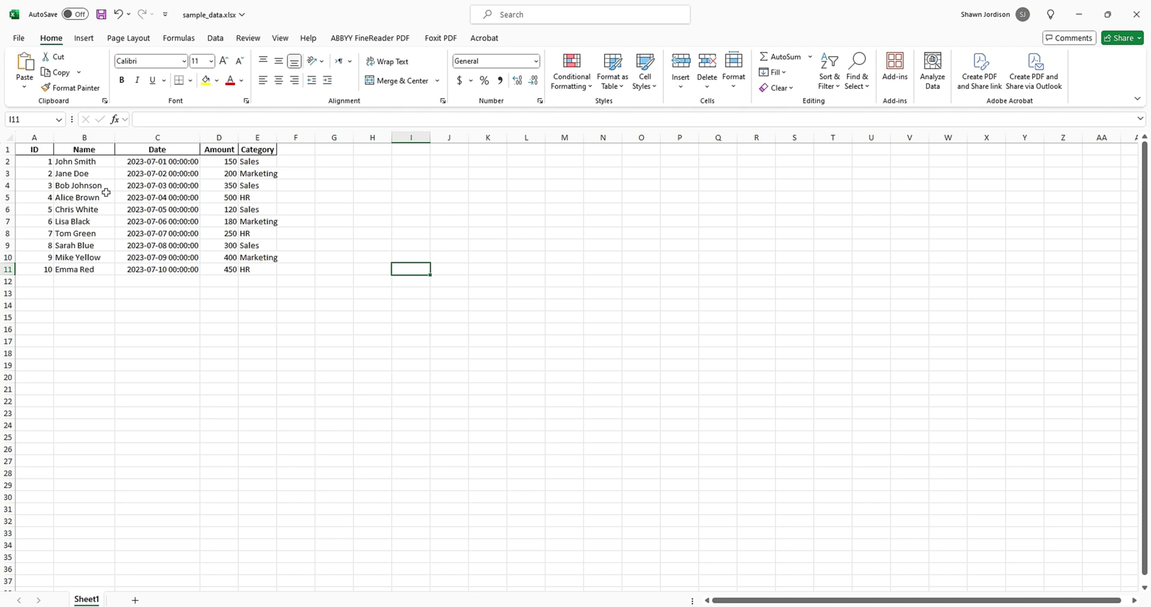
# Step: Insert a blank row above the table and type the sheet description into A1
pyautogui.click(44, 148)
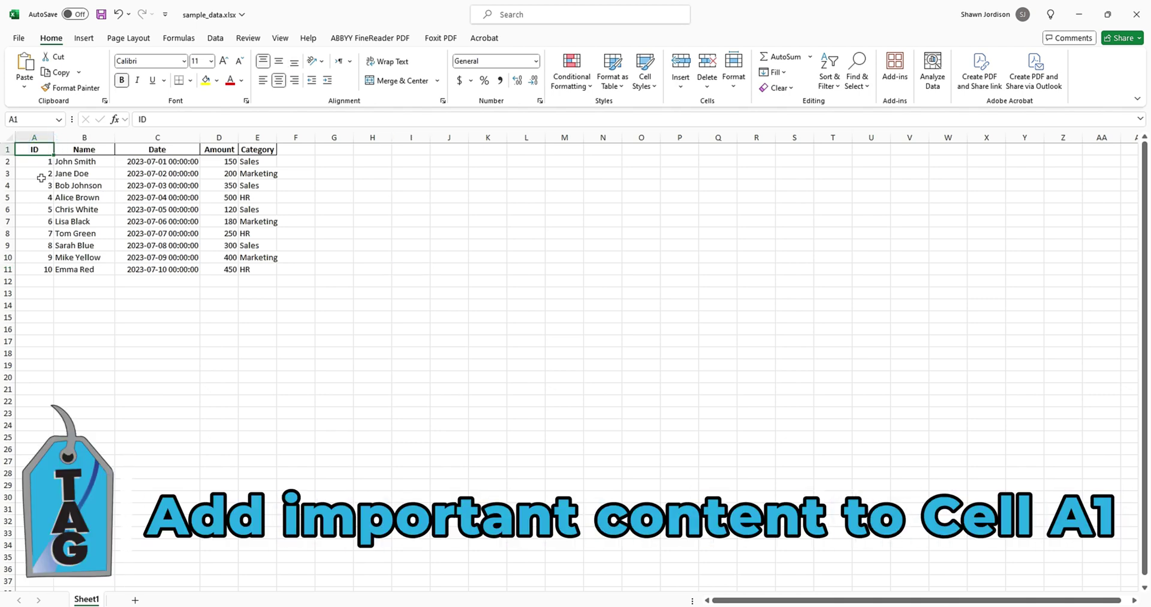
pyautogui.click(9, 149)
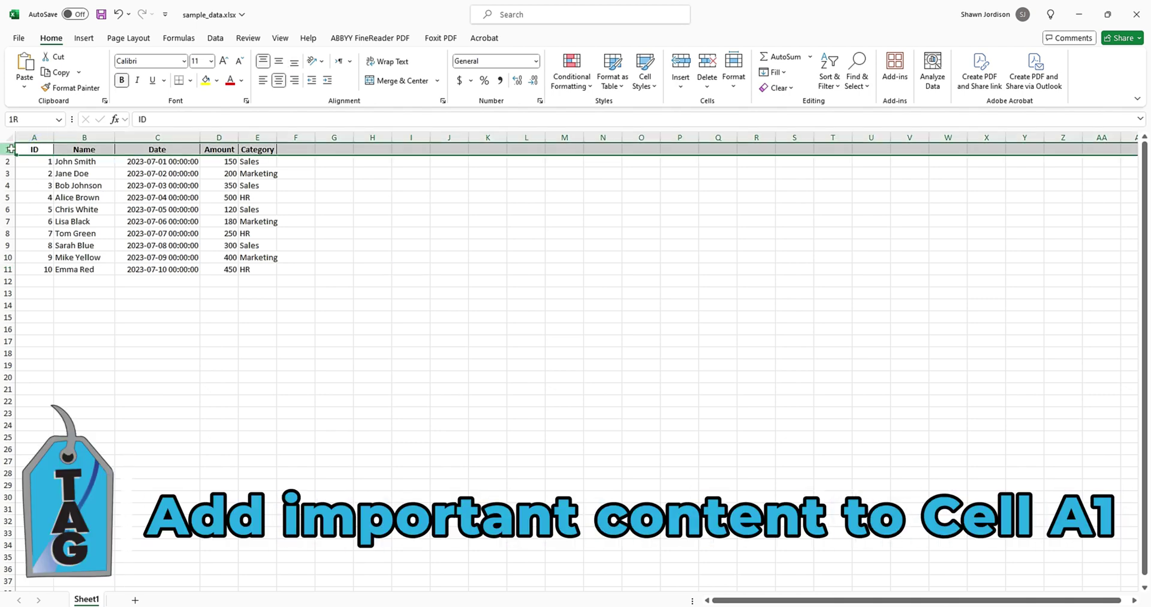
pyautogui.rightClick(12, 151)
pyautogui.click(73, 265)
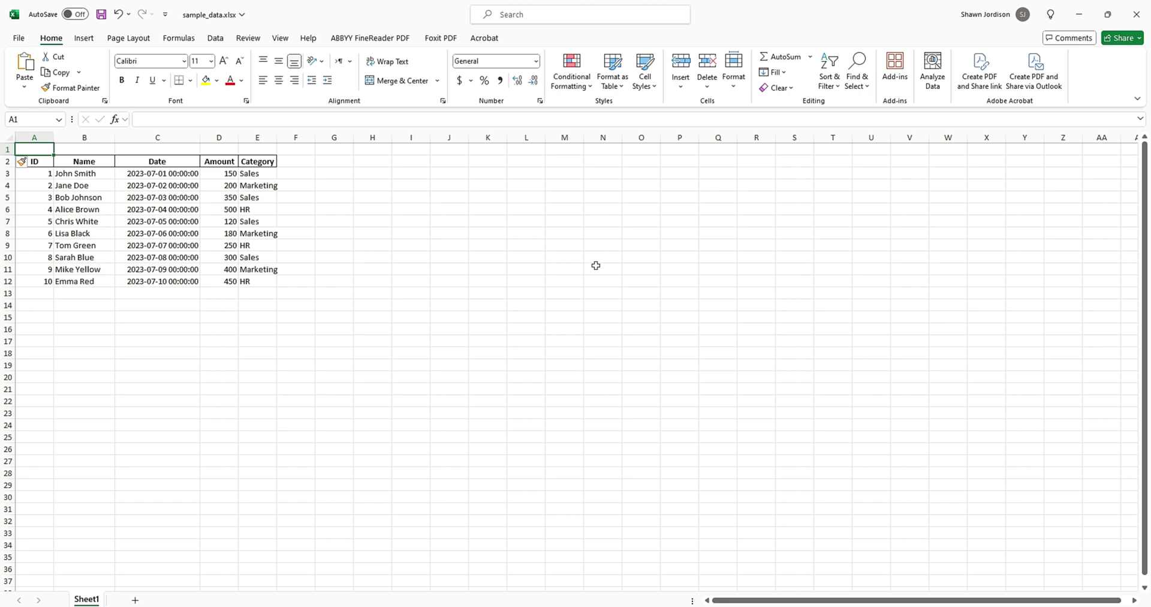
pyautogui.write('This sheet represen')
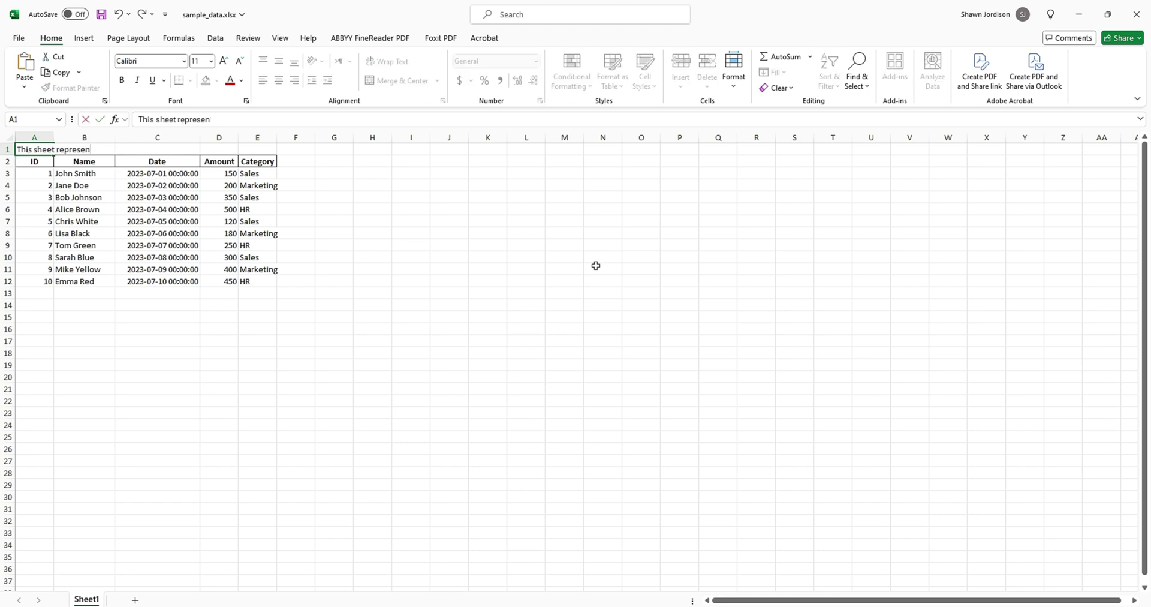
pyautogui.write('ts customers, date of purchase, amount, a')
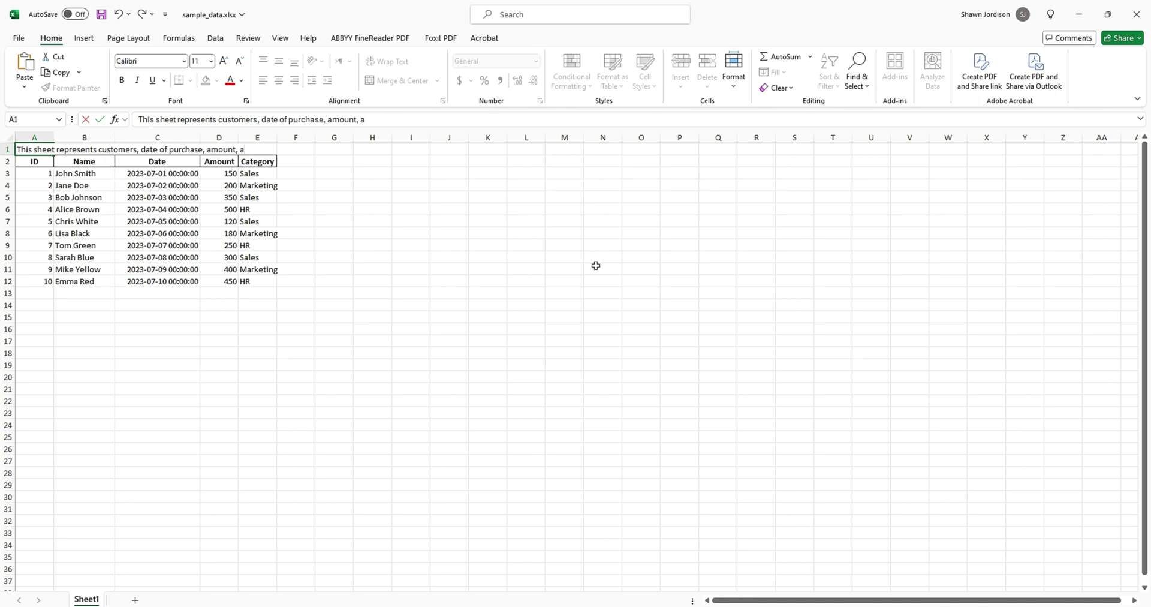
pyautogui.write('nd category. The amount')
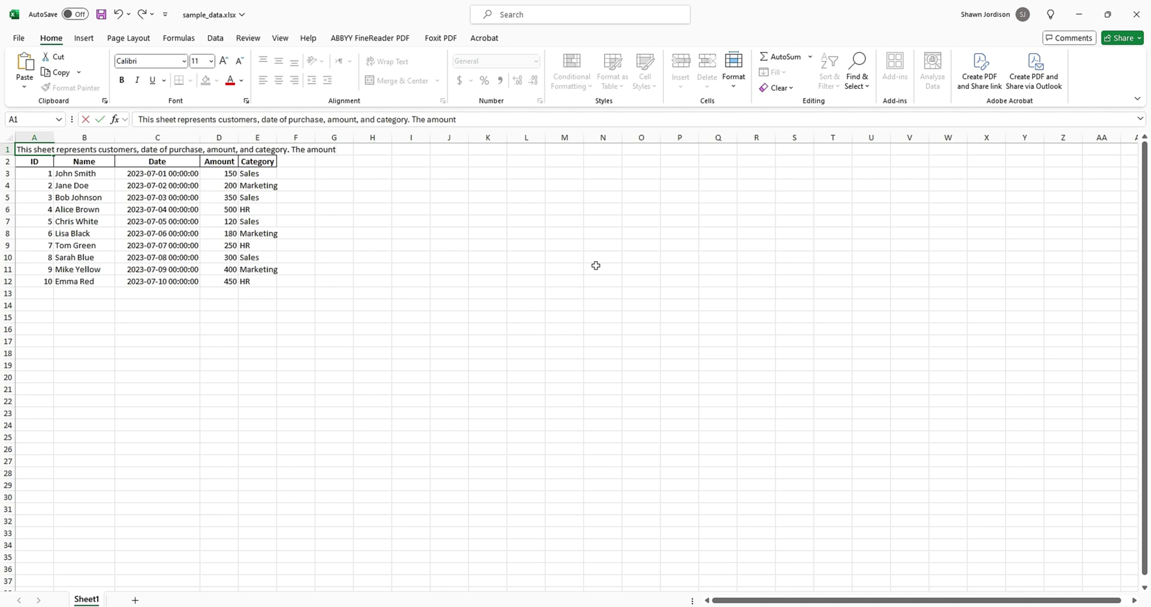
pyautogui.write('s are found is column D')
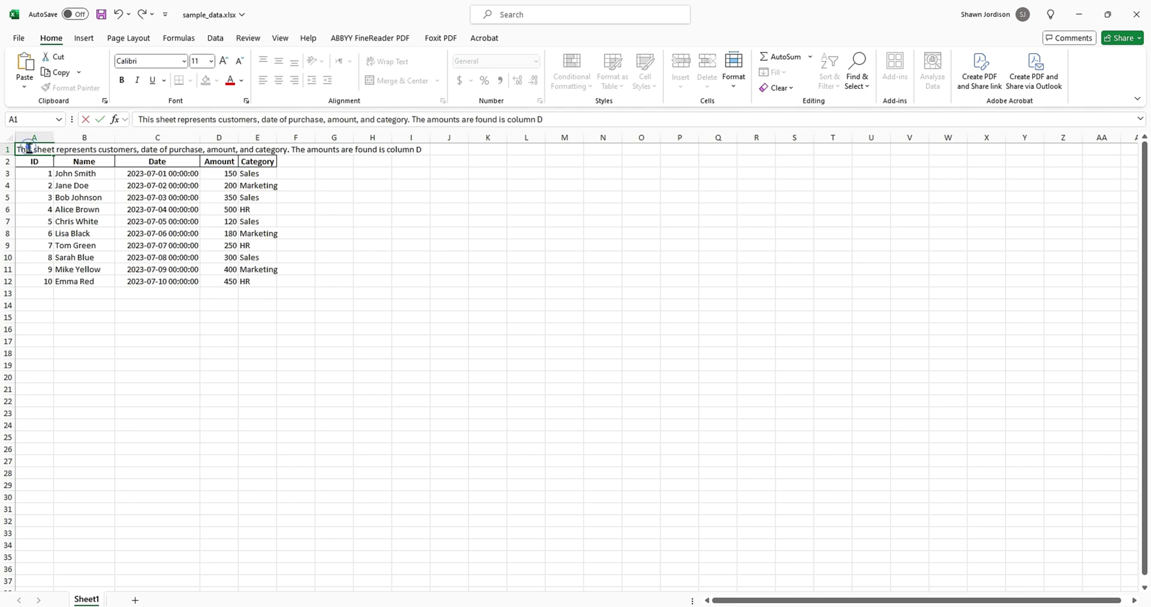
# Step: Turn on Wrap text for the description in A1 via Format Cells
pyautogui.click(155, 270)
pyautogui.click(35, 150)
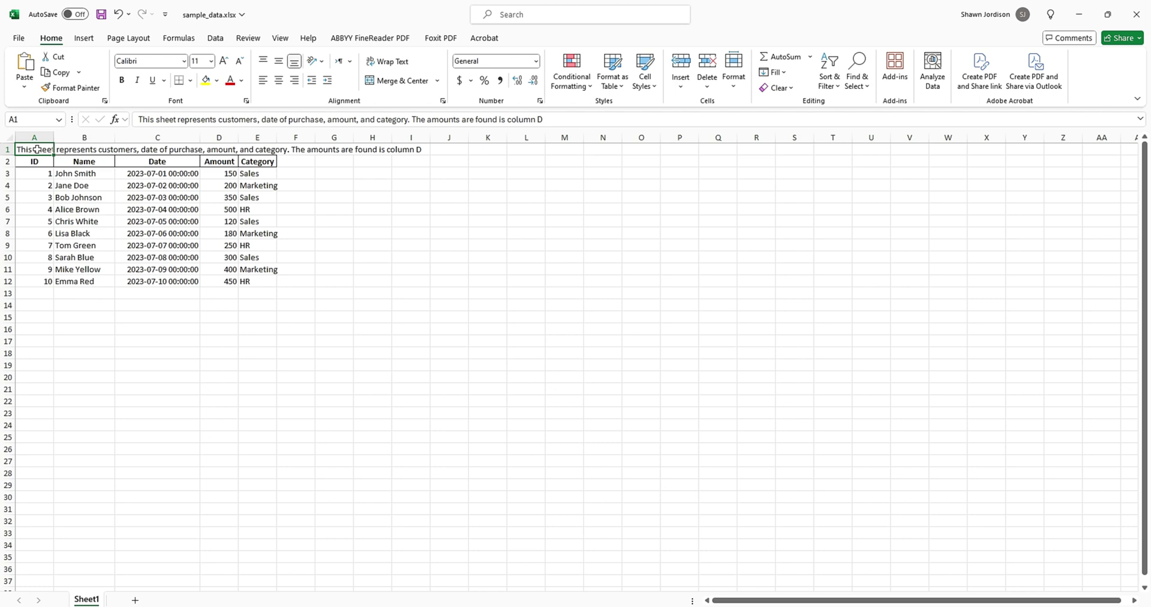
pyautogui.rightClick(37, 150)
pyautogui.click(114, 464)
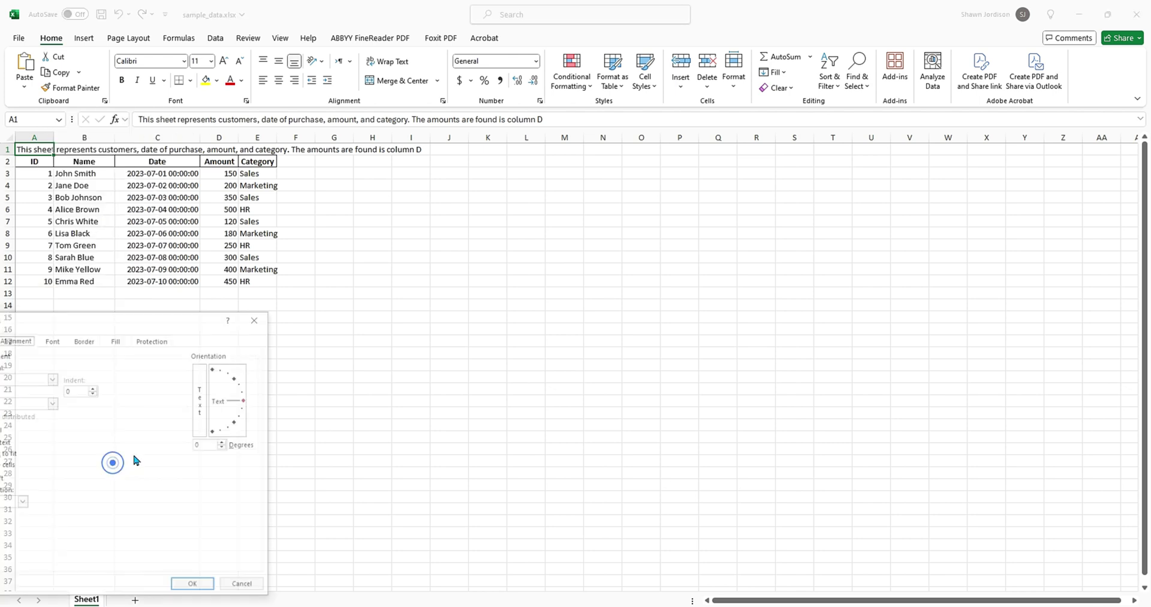
pyautogui.moveTo(180, 307); pyautogui.dragTo(485, 67)
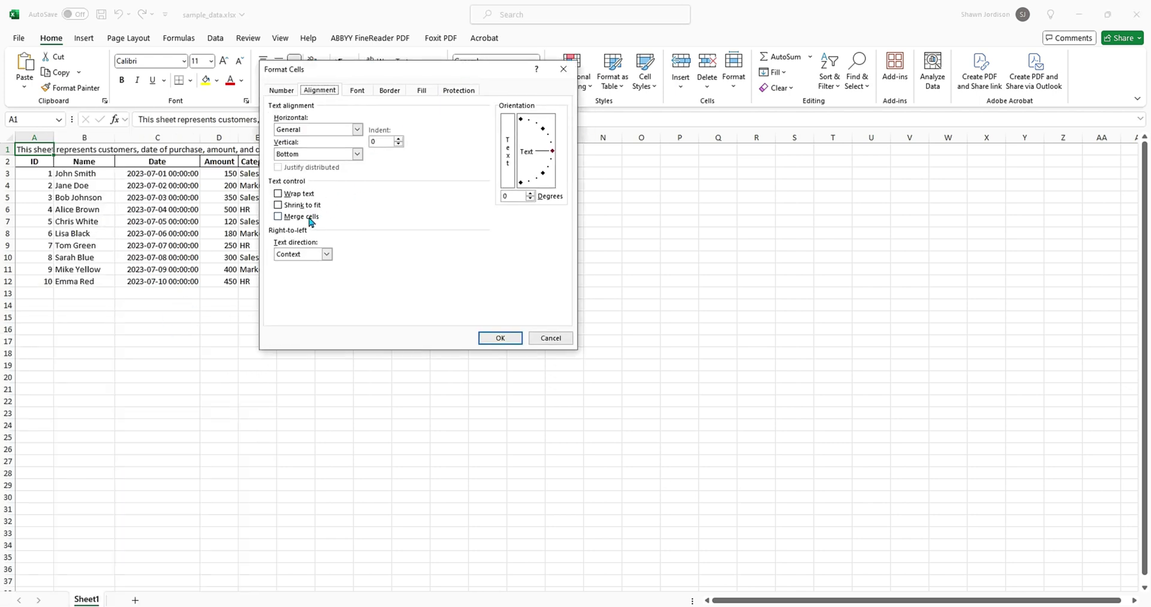
pyautogui.click(279, 193)
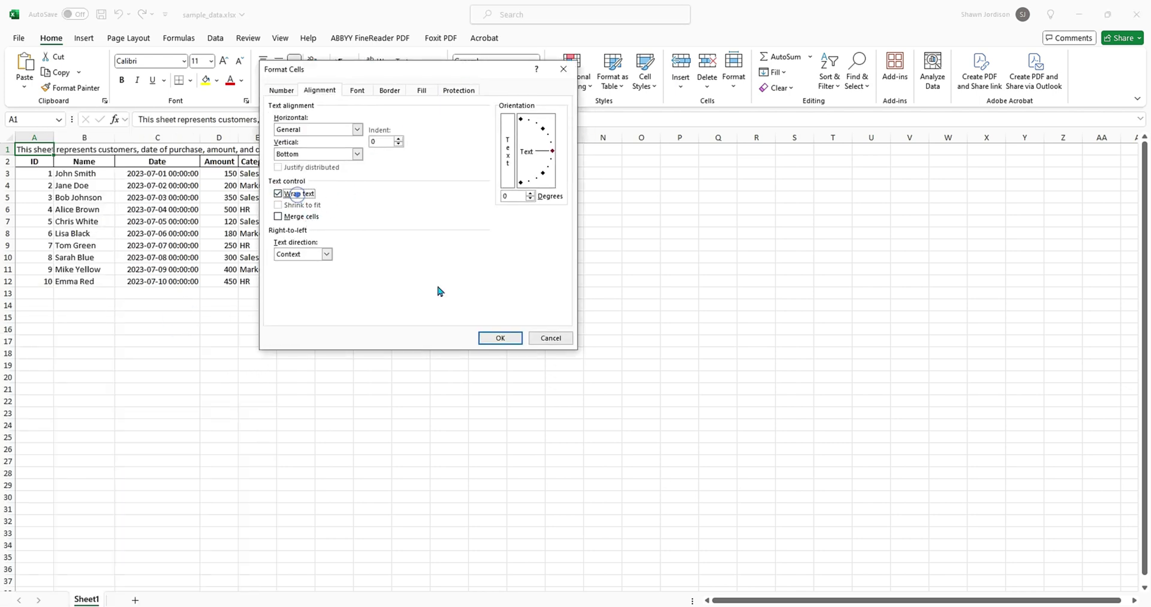
pyautogui.click(506, 336)
# Step: Widen column A and autofit row 1's height to the wrapped description
pyautogui.click(93, 198)
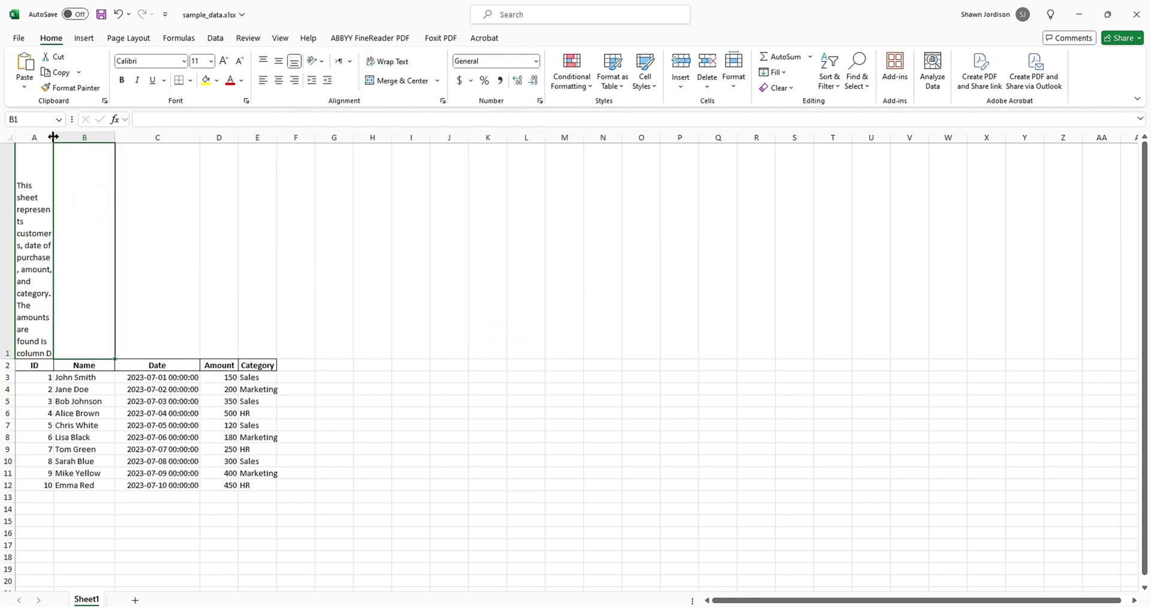
pyautogui.moveTo(53, 137); pyautogui.dragTo(137, 136)
pyautogui.click(260, 224)
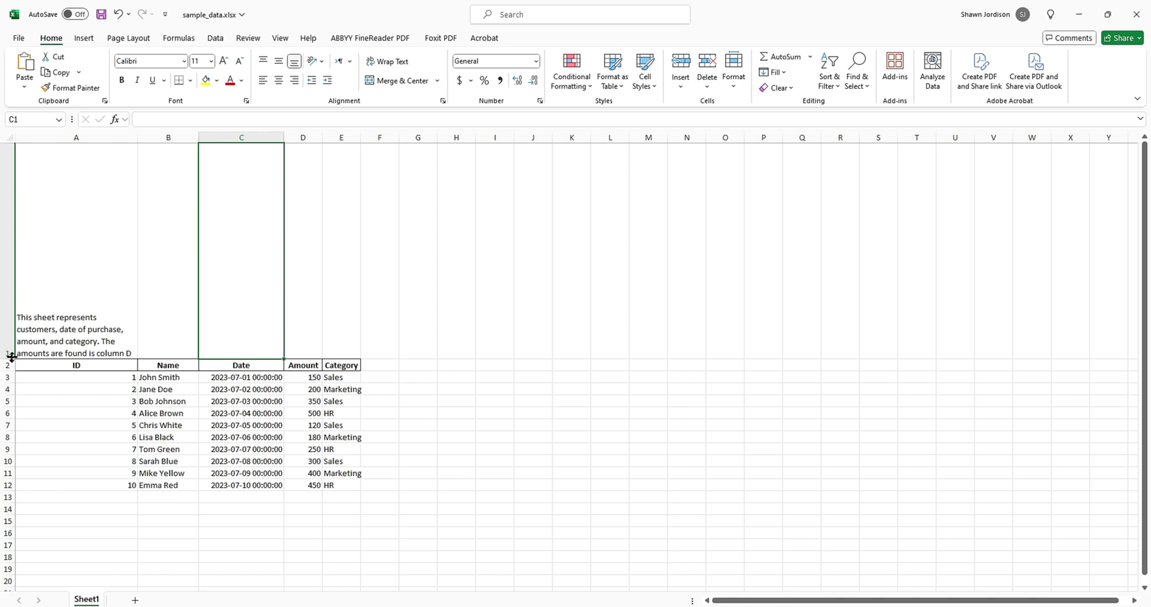
pyautogui.moveTo(11, 357); pyautogui.dragTo(22, 209)
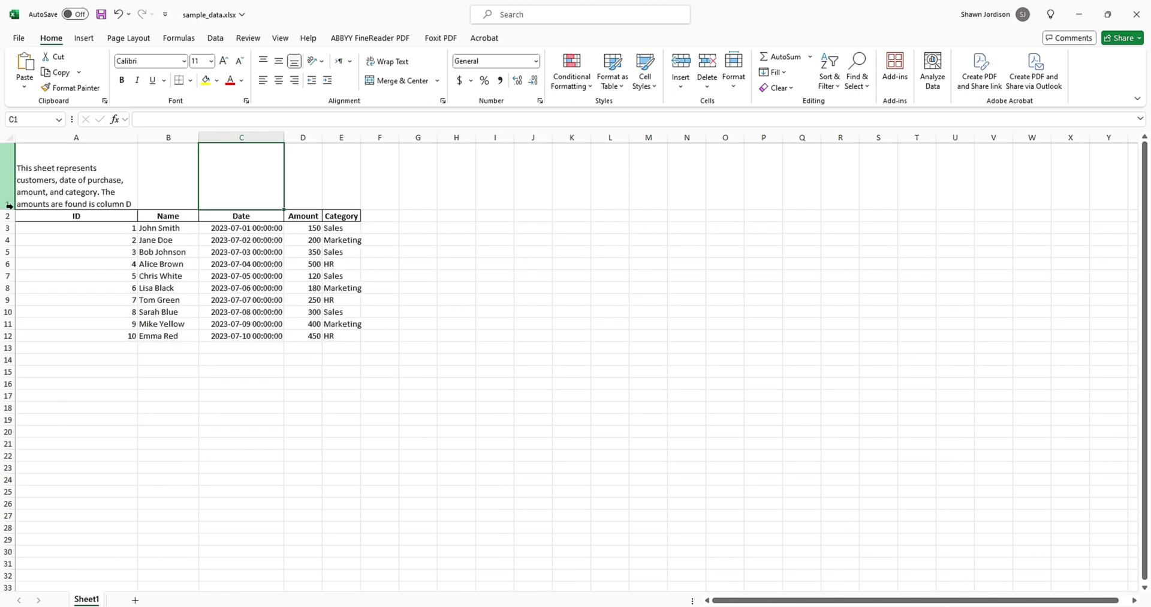
pyautogui.click(8, 204)
pyautogui.doubleClick(8, 209)
# Step: Insert a shorter row above the table headings and type 'Customer Information' in A2
pyautogui.click(8, 204)
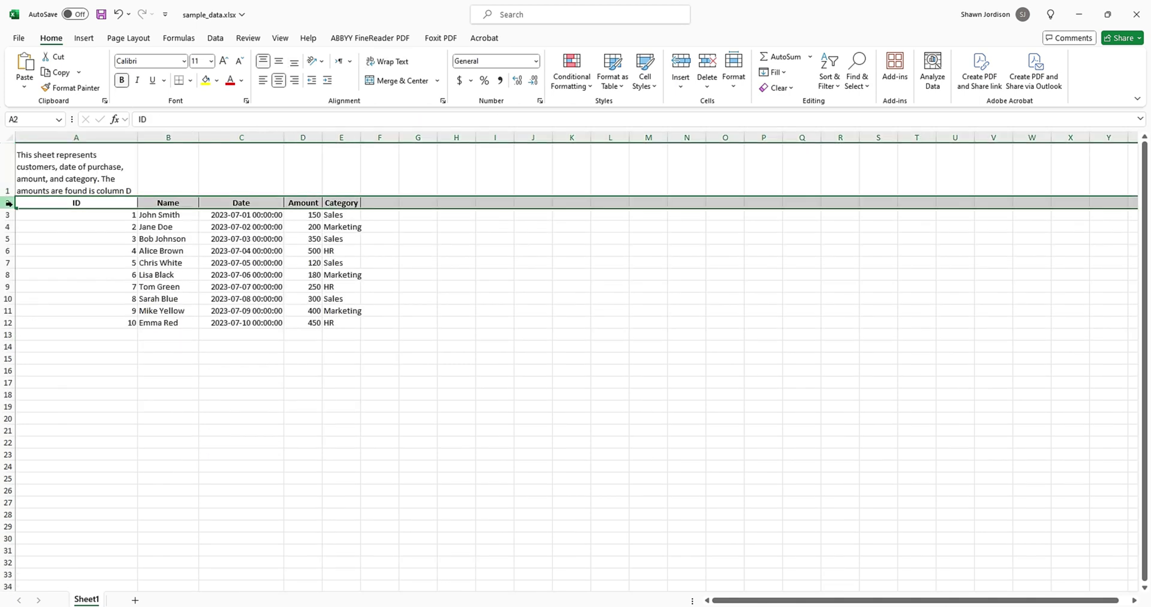
pyautogui.rightClick(13, 206)
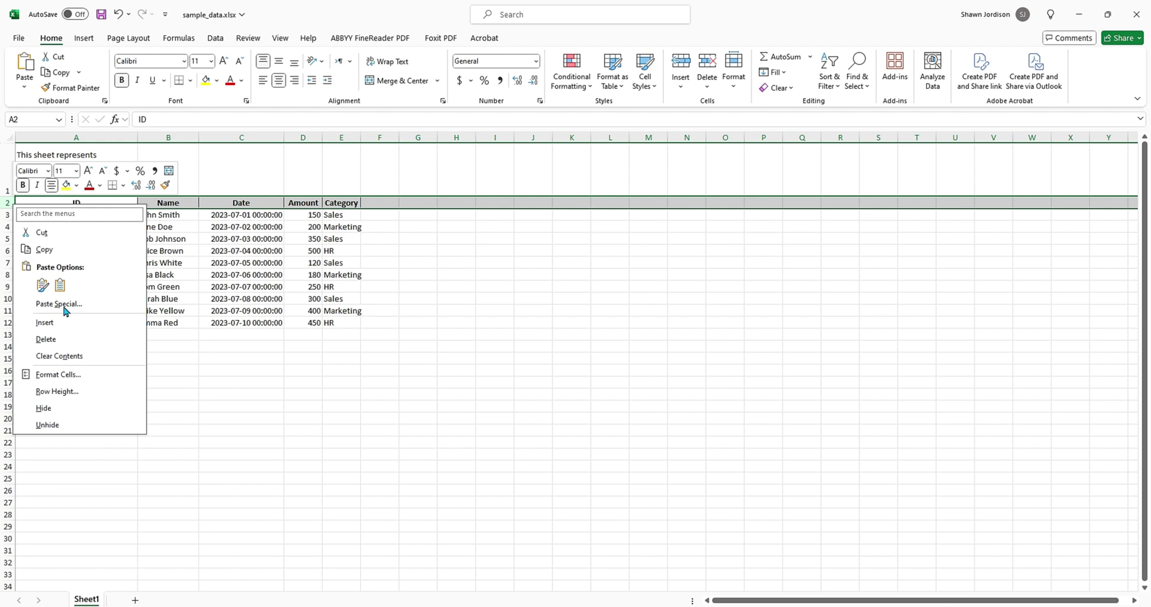
pyautogui.click(63, 326)
pyautogui.click(84, 219)
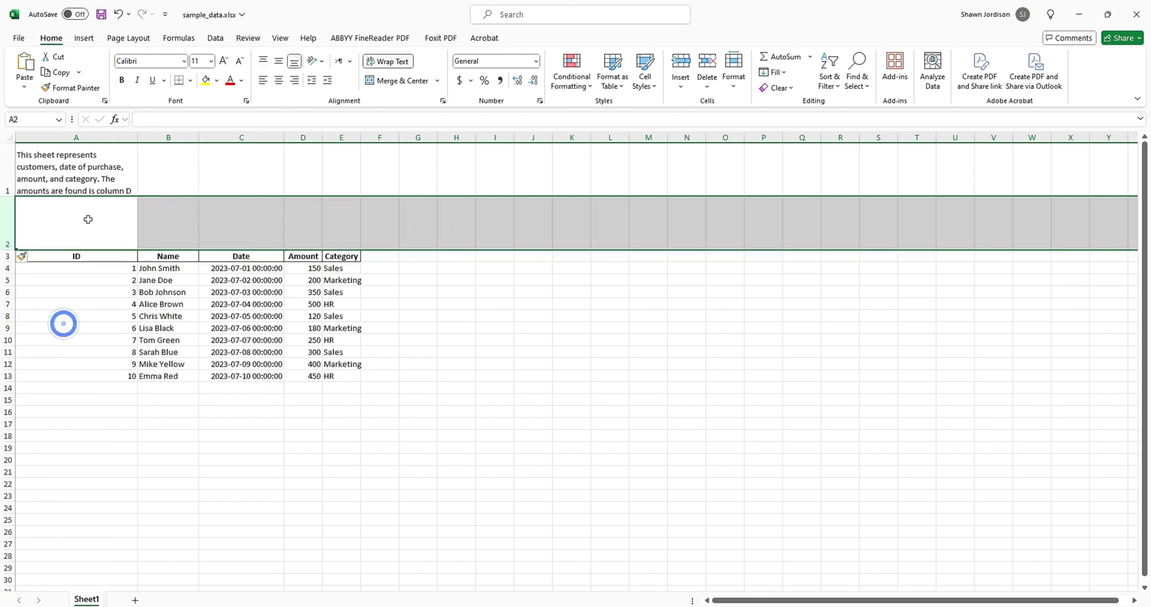
pyautogui.moveTo(10, 252); pyautogui.dragTo(10, 220)
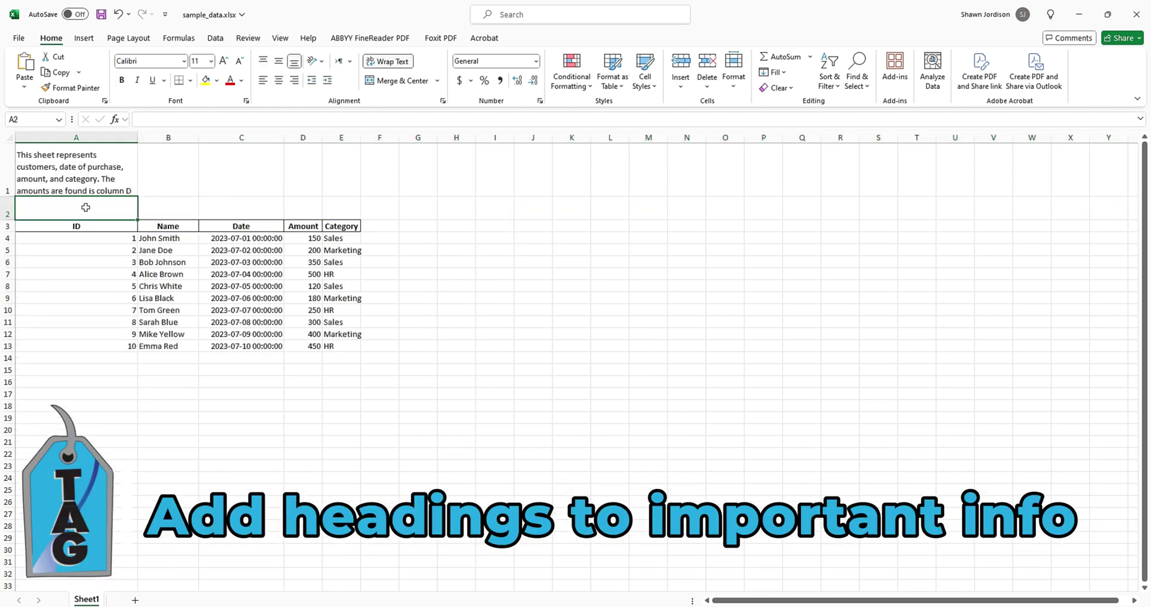
pyautogui.write('Customer Information')
pyautogui.click(275, 205)
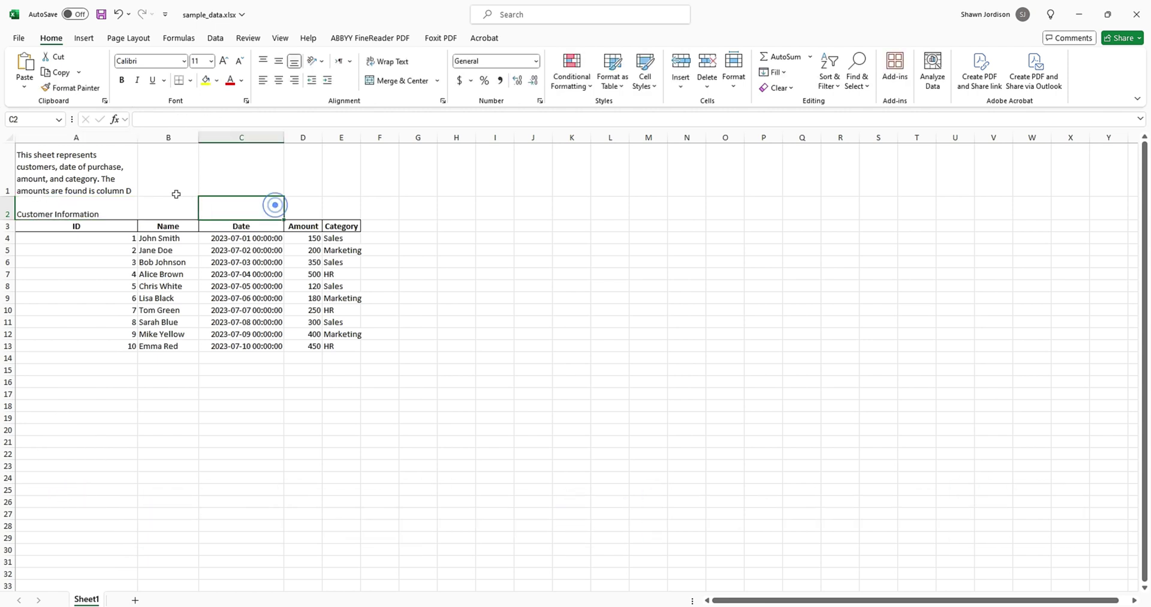
# Step: Apply the Heading 1 cell style to the Customer Information title in A2
pyautogui.click(104, 213)
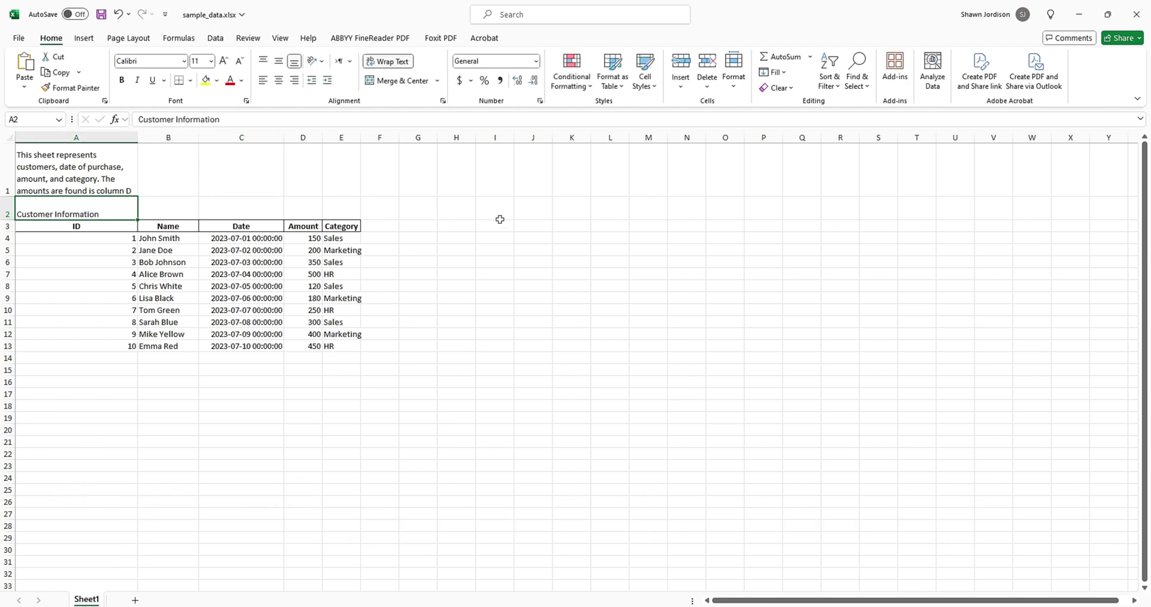
pyautogui.click(645, 78)
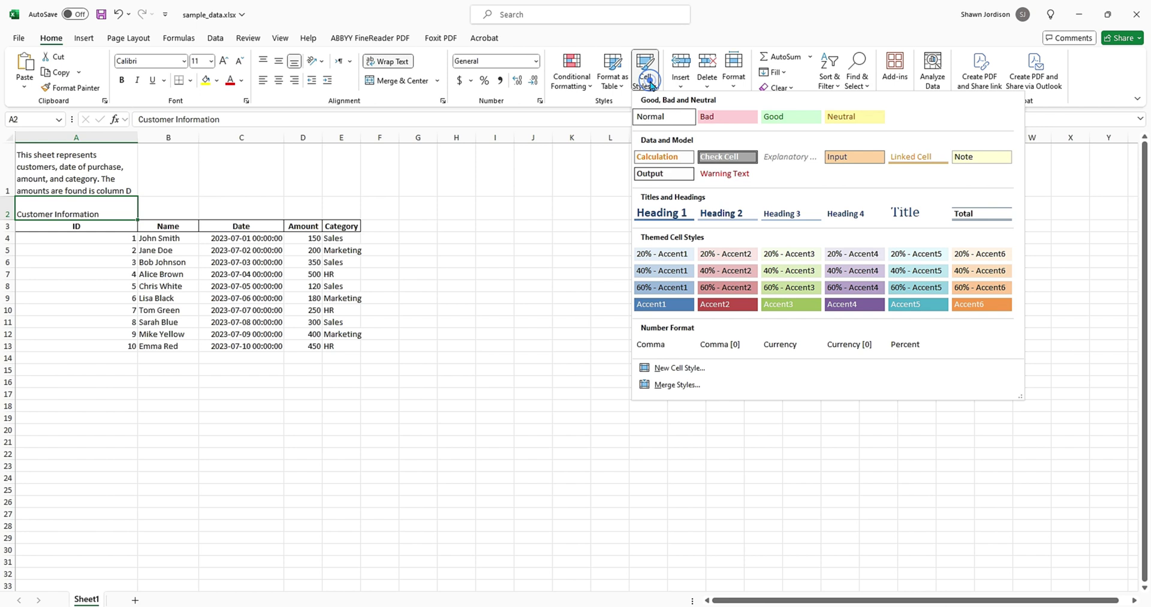
pyautogui.click(663, 213)
pyautogui.click(89, 224)
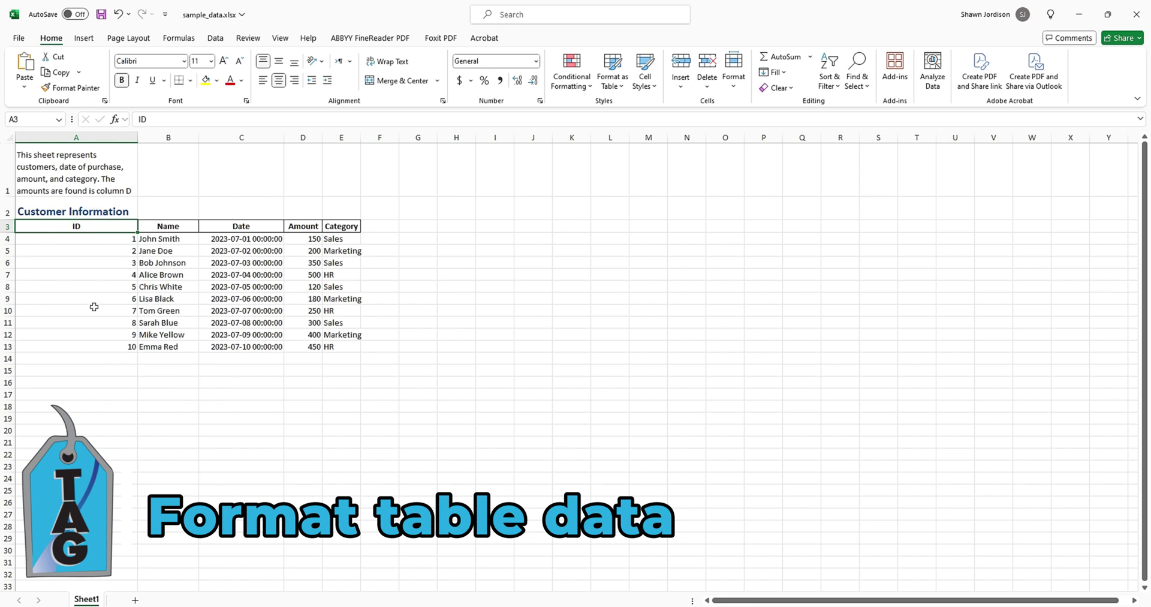
# Step: Convert A3:E13 into an Excel table with 'My table has headers' kept on
pyautogui.moveTo(79, 228); pyautogui.dragTo(345, 347)
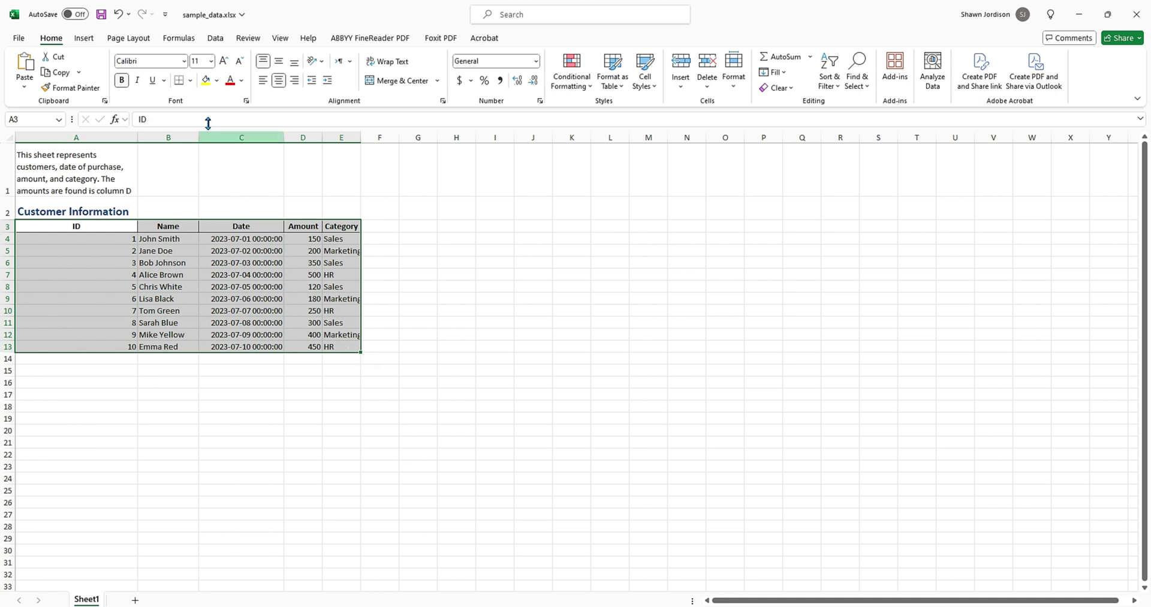
pyautogui.click(89, 38)
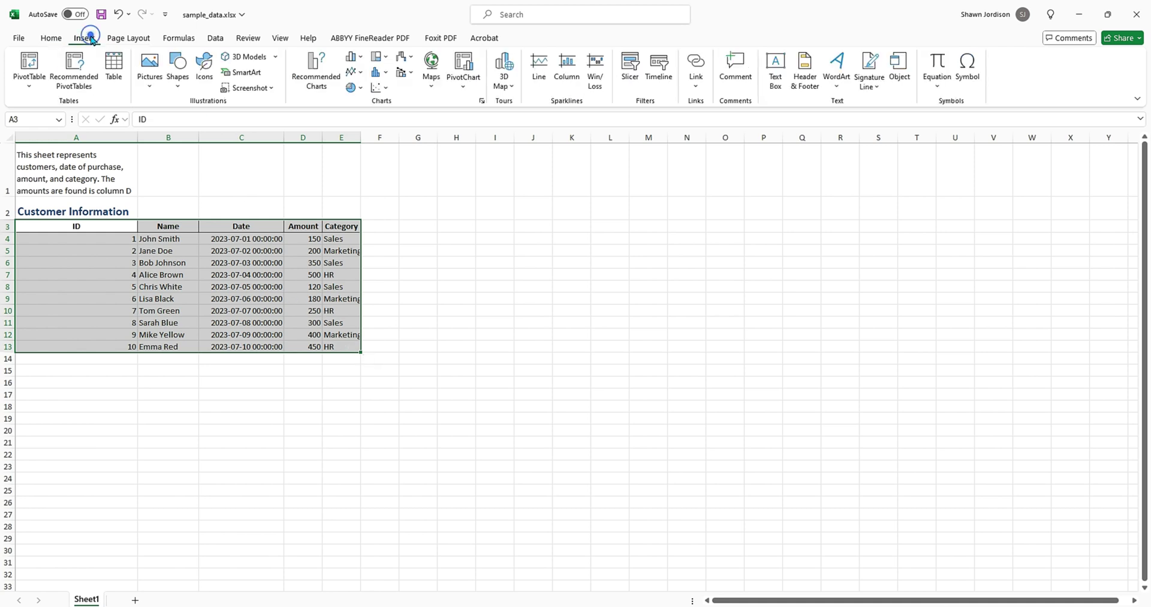
pyautogui.click(114, 66)
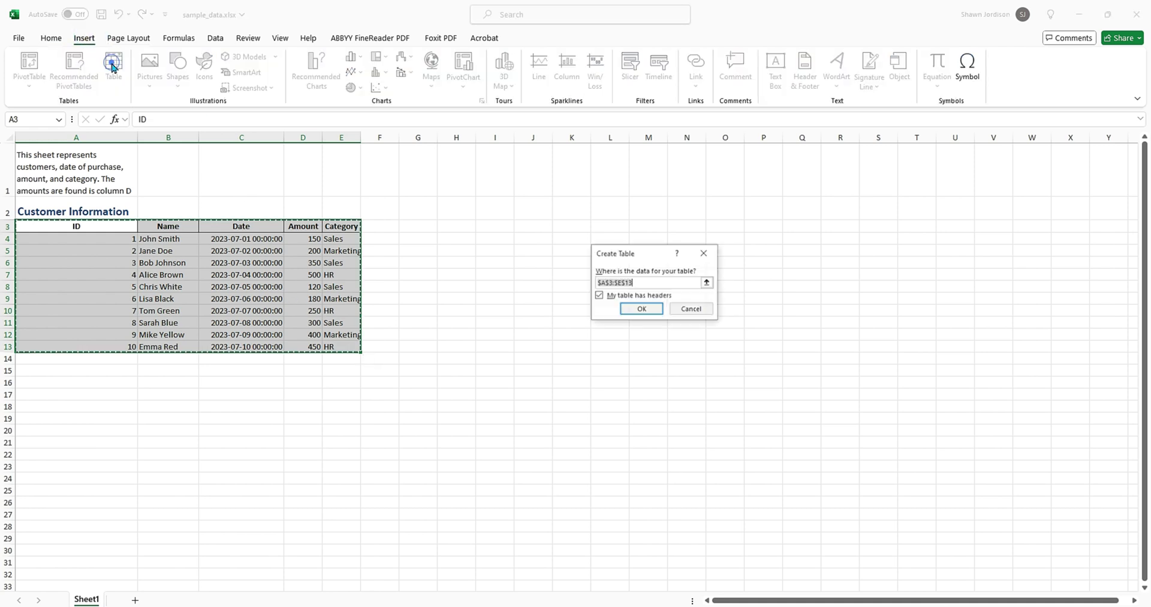
pyautogui.click(637, 307)
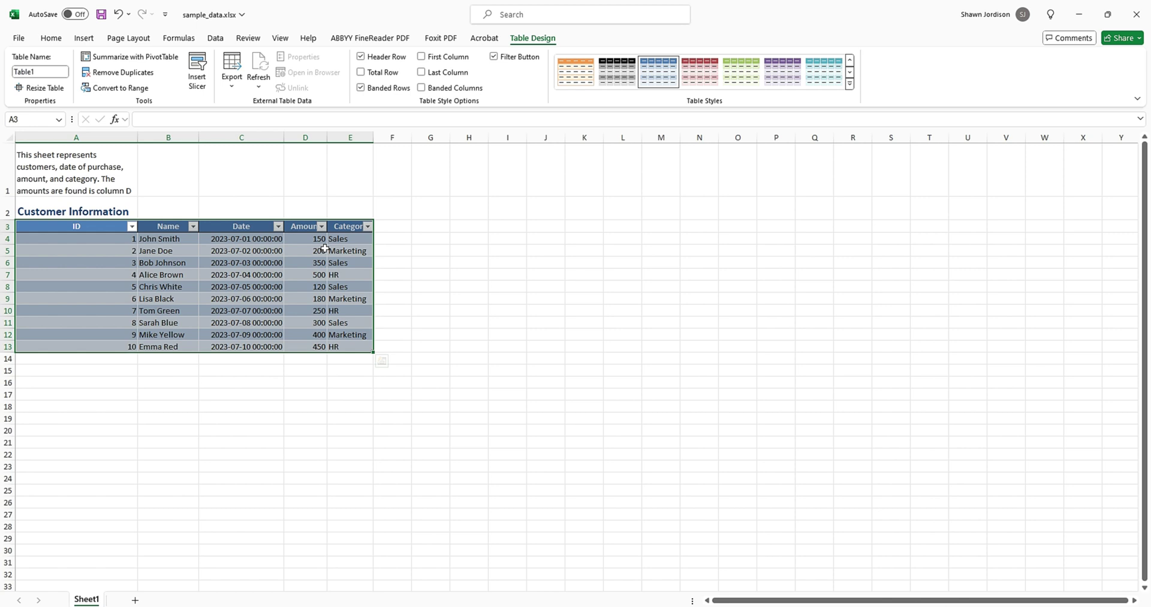
# Step: Apply the black-header White, Table Style Light 8 style to Table1
pyautogui.click(851, 60)
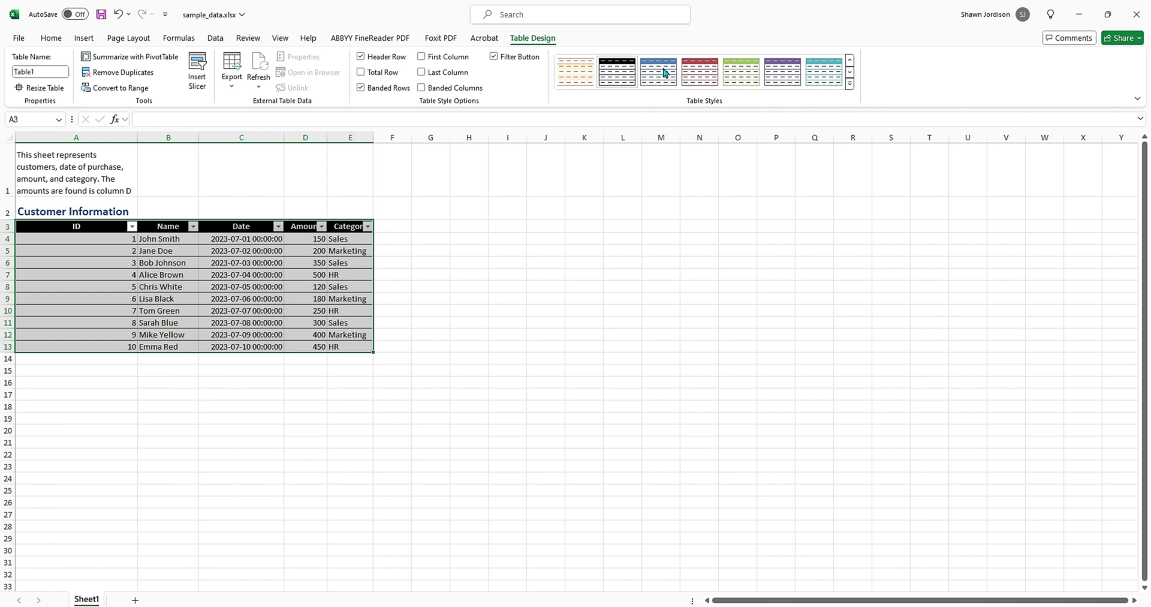
pyautogui.scroll(1, 620, 71)
pyautogui.scroll(-1, 459, 45)
# Step: Enable First Column emphasis and replace the table name Table1 with CustomerInfo
pyautogui.click(439, 59)
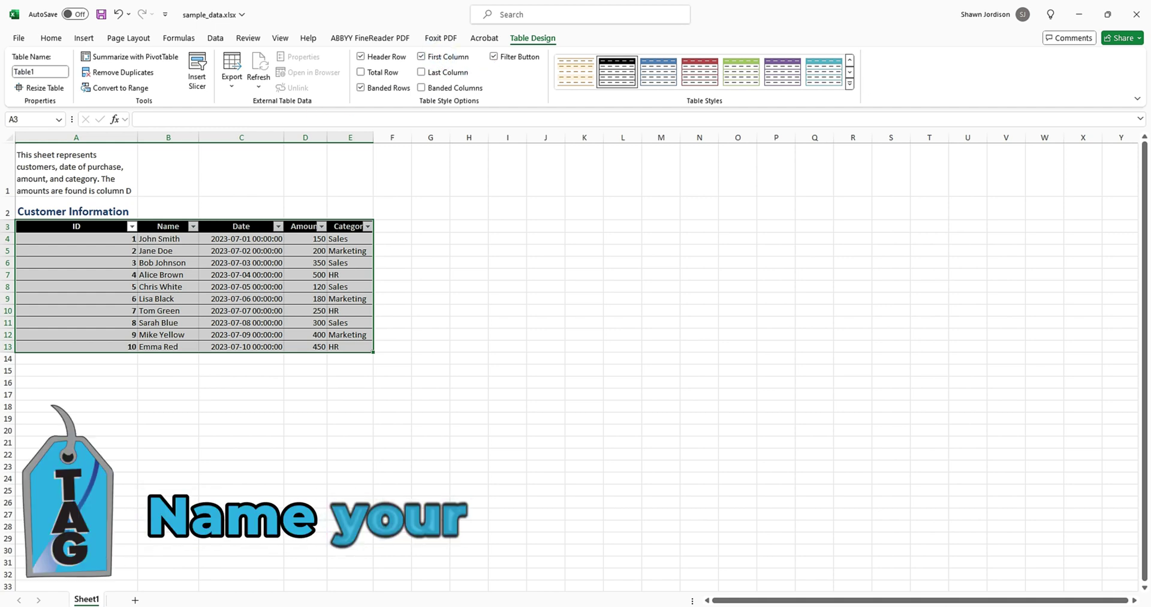
pyautogui.click(51, 73)
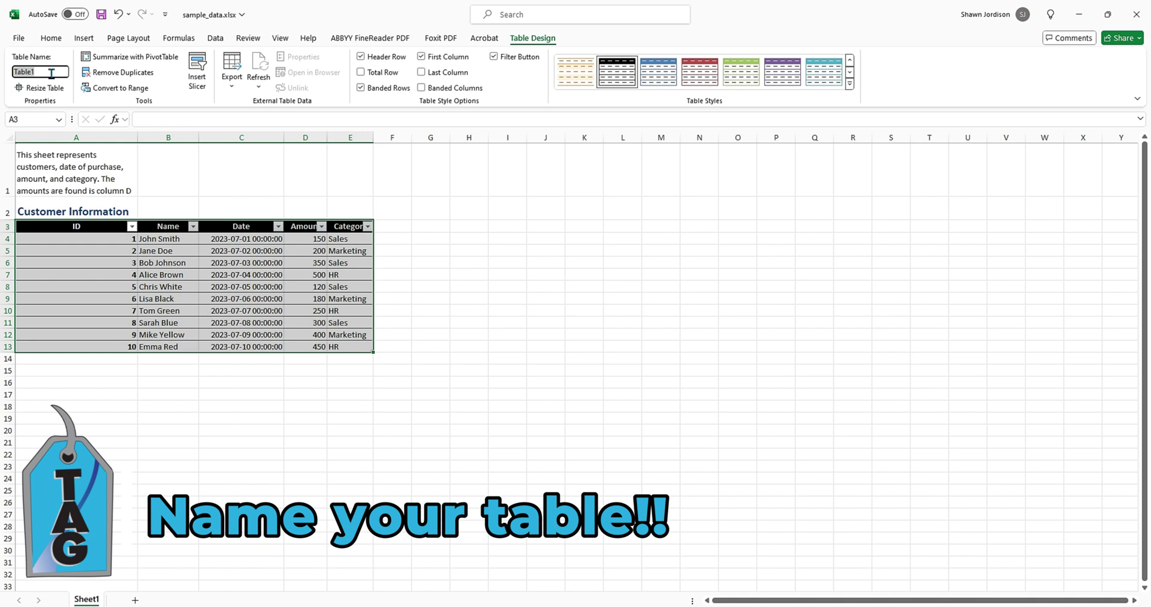
pyautogui.write('CustomerInfo')
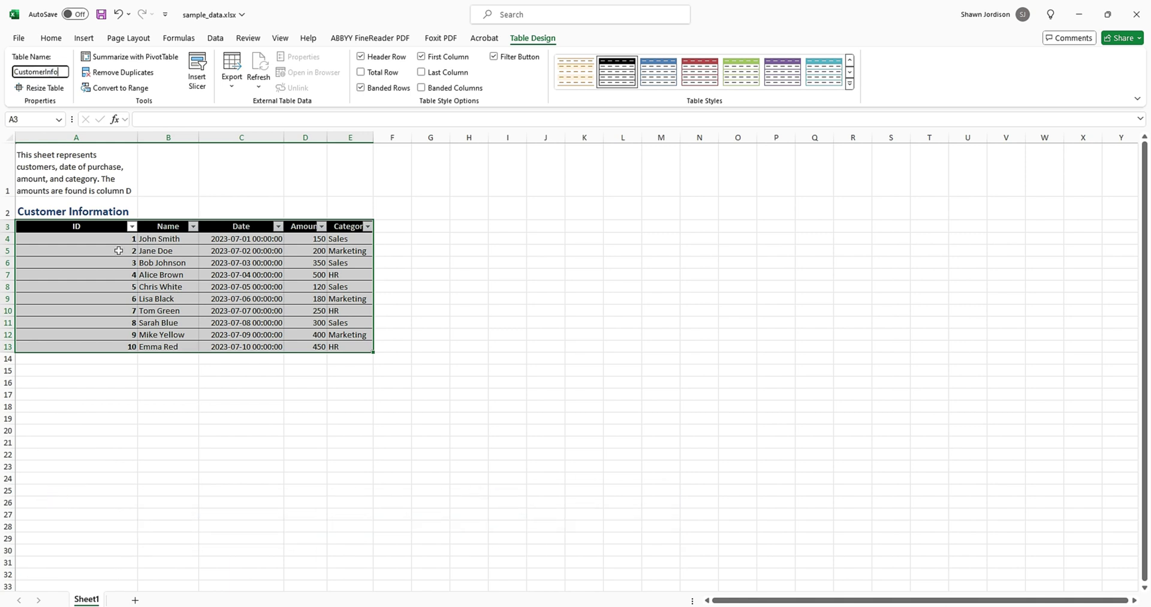
# Step: Commit the CustomerInfo name, toggle Center alignment on and back off, then select A14
pyautogui.click(51, 38)
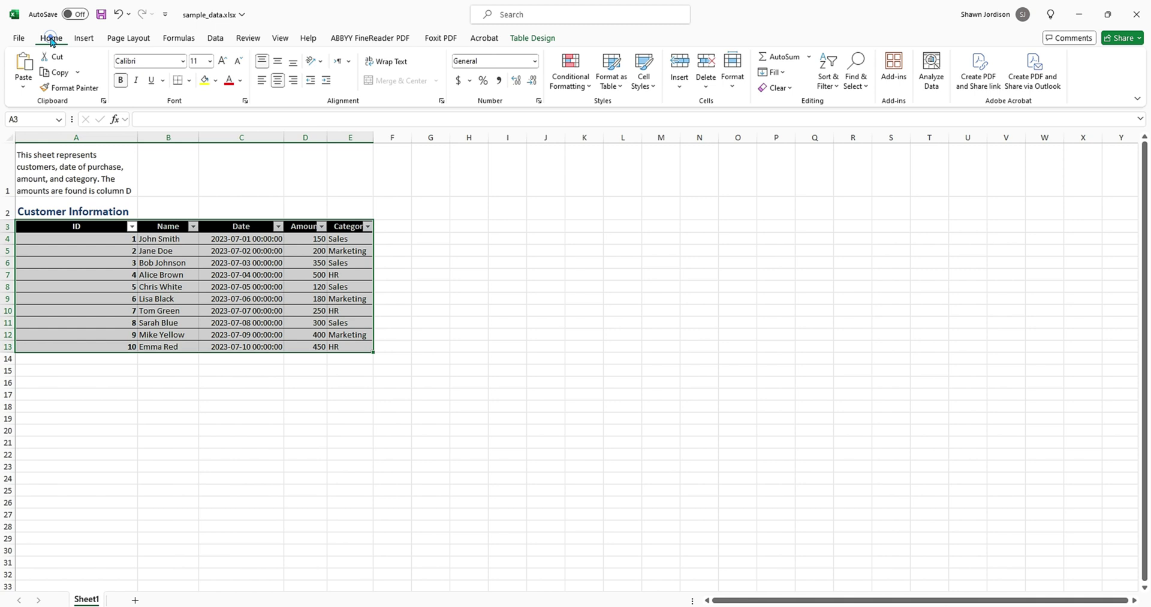
pyautogui.click(278, 81)
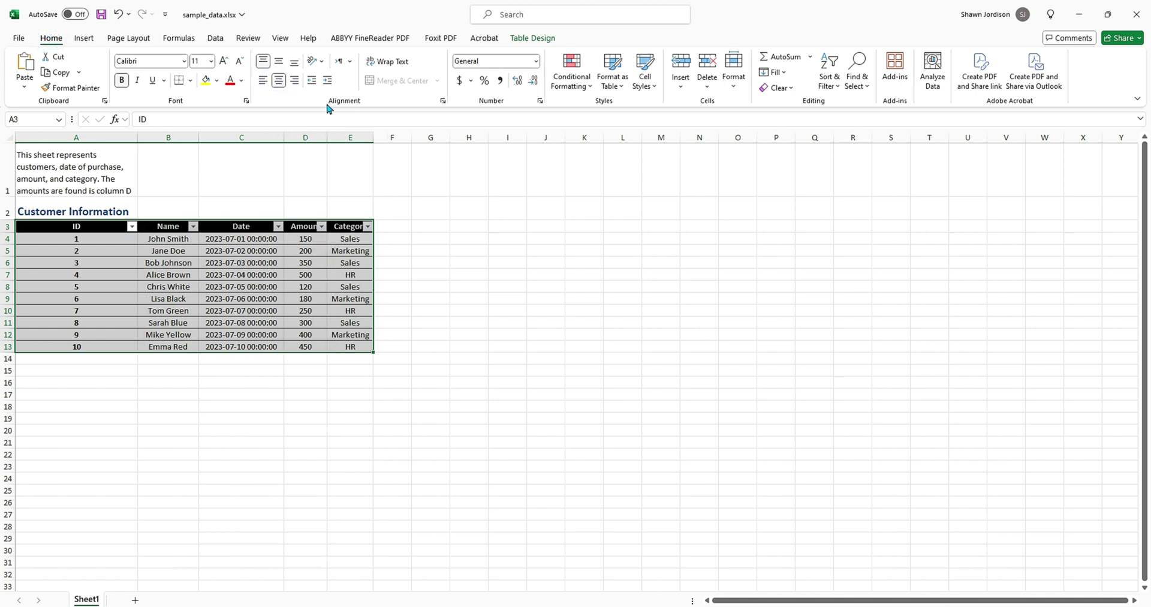
pyautogui.click(278, 80)
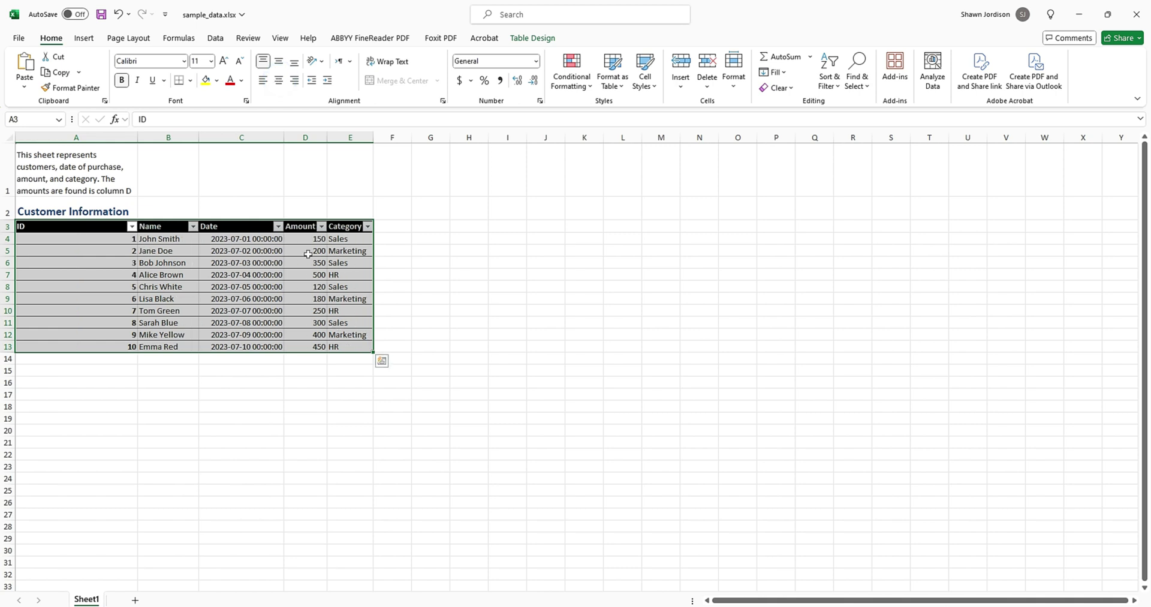
pyautogui.click(450, 277)
pyautogui.click(82, 360)
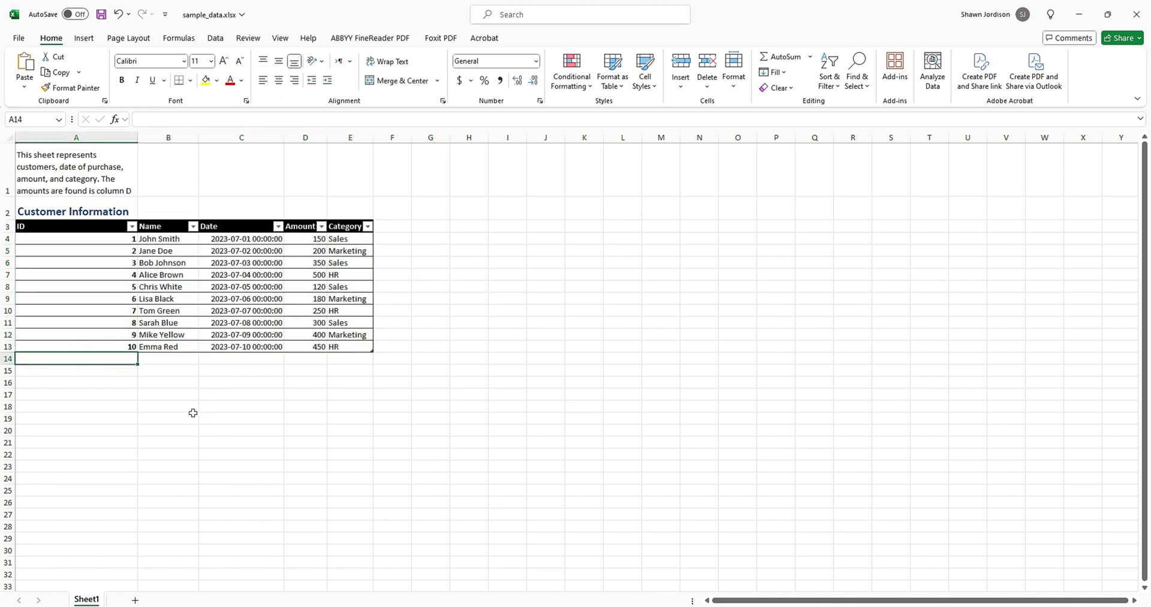
# Step: Type 'End of worksheet' in A14, undo the table's auto-expansion, and clear A14
pyautogui.write('End of w')
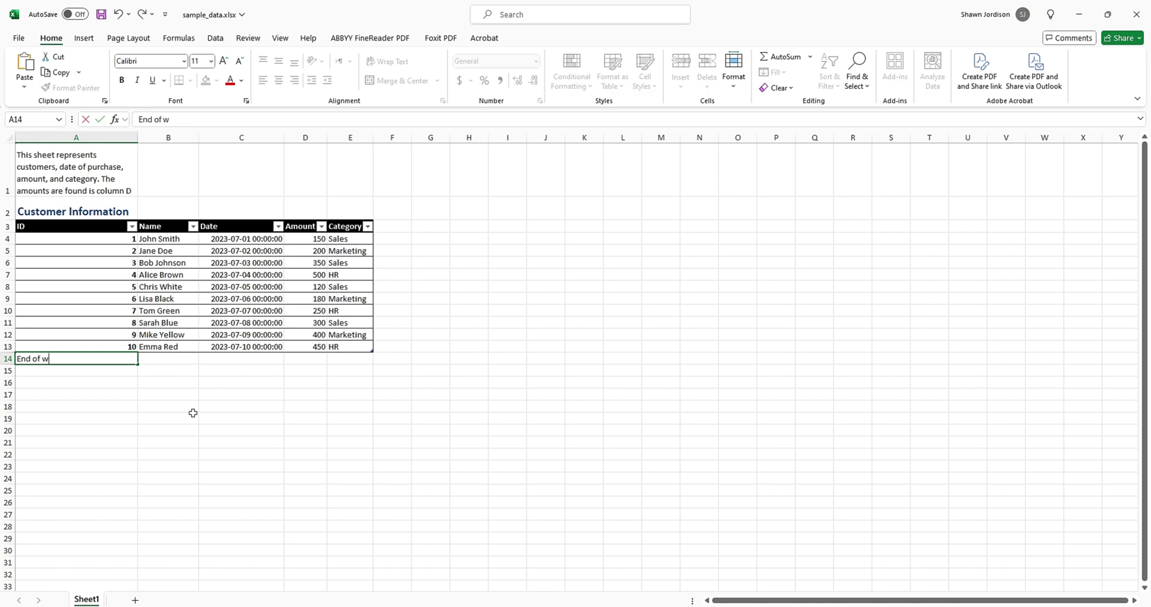
pyautogui.write('orksheet')
pyautogui.click(70, 405)
pyautogui.click(70, 358)
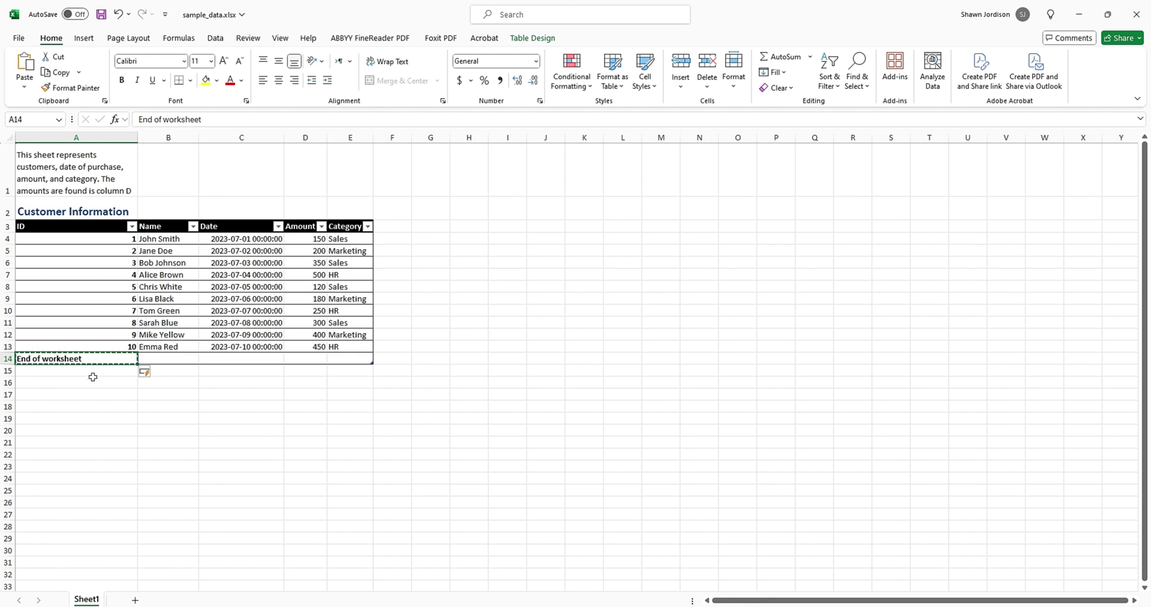
pyautogui.hotkey('ctrl', 'z')
pyautogui.hotkey('ctrl', 'c')
pyautogui.press('Delete')
# Step: Retype 'End of worksheet' in A15 and delete the empty row 14 above it
pyautogui.press('Down')
pyautogui.write('End o')
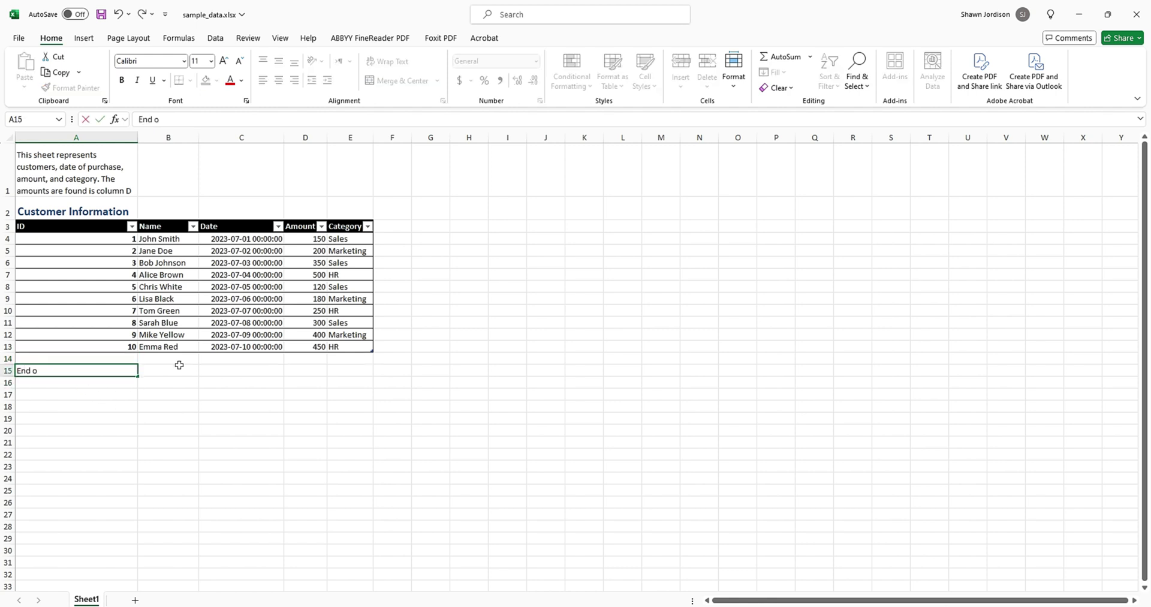
pyautogui.write('f worksheet')
pyautogui.press('Return')
pyautogui.press('Up')
pyautogui.press('Up')
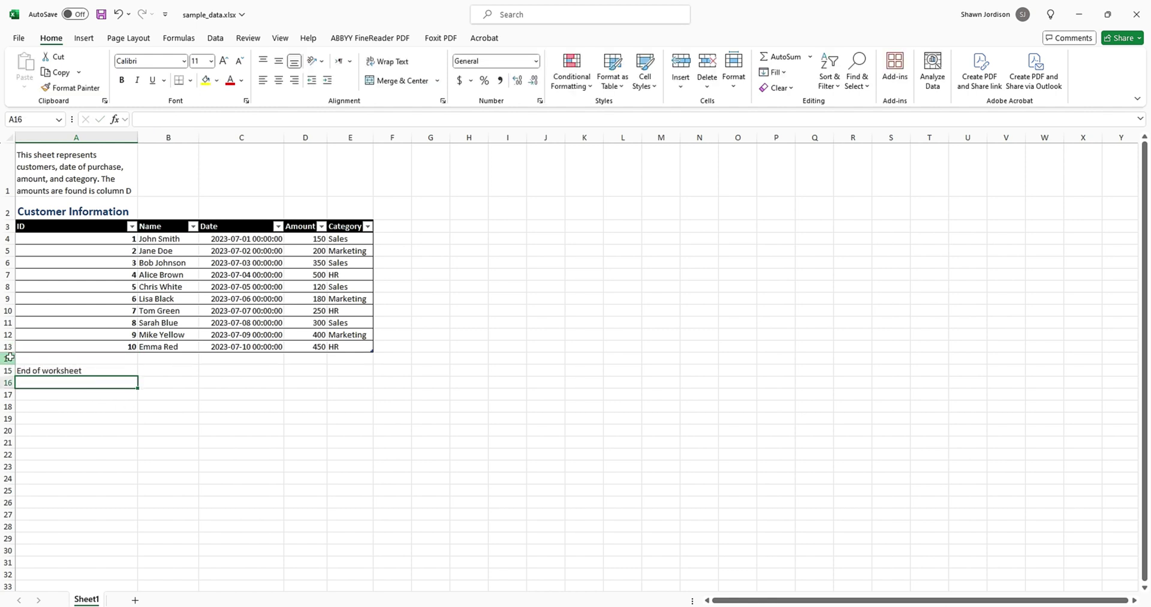
pyautogui.hotkey('shift', 'space')
pyautogui.hotkey('shift', 'F10')
pyautogui.press('d')
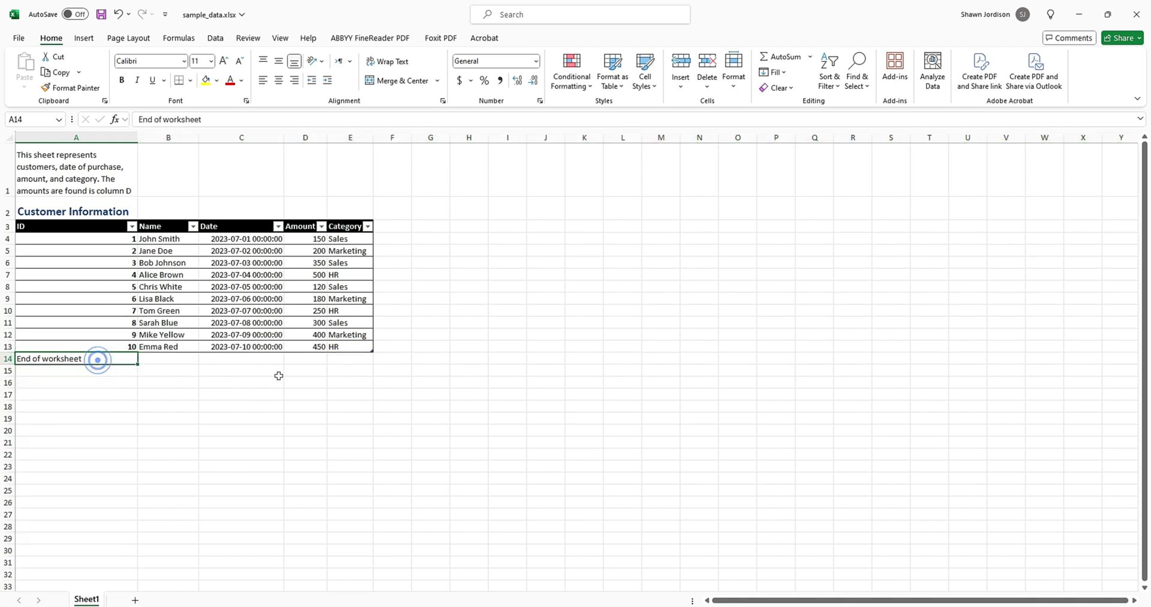
# Step: Apply the Heading 2 cell style to the End of worksheet note in A14
pyautogui.click(656, 84)
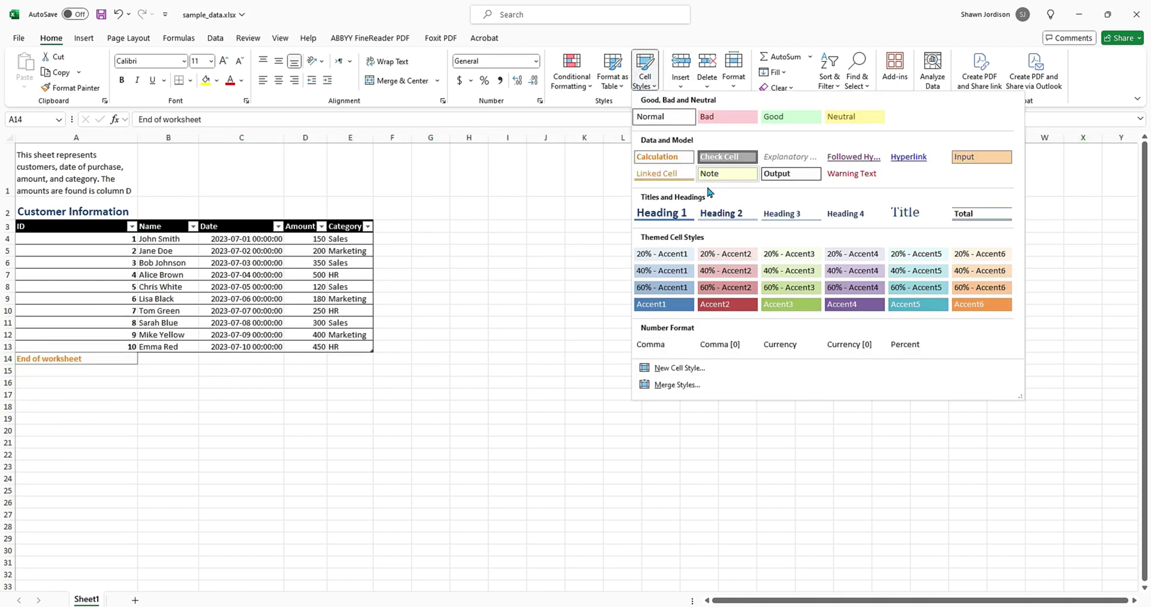
pyautogui.click(738, 217)
pyautogui.click(396, 435)
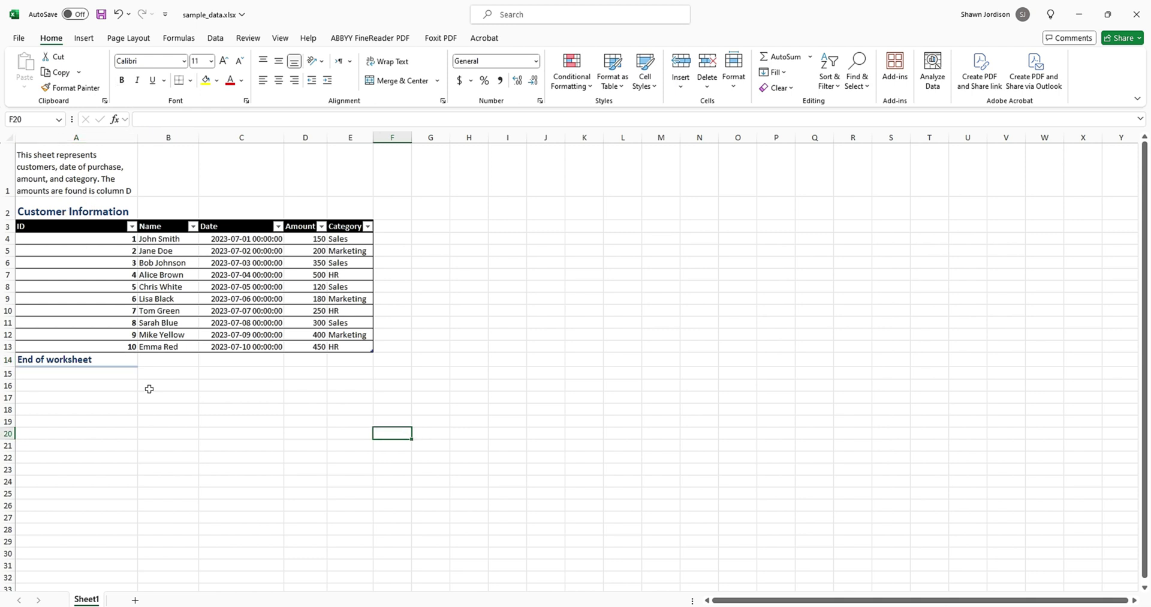
# Step: Centre-align all entries in the customer table A3:E13
pyautogui.moveTo(36, 227); pyautogui.dragTo(366, 347)
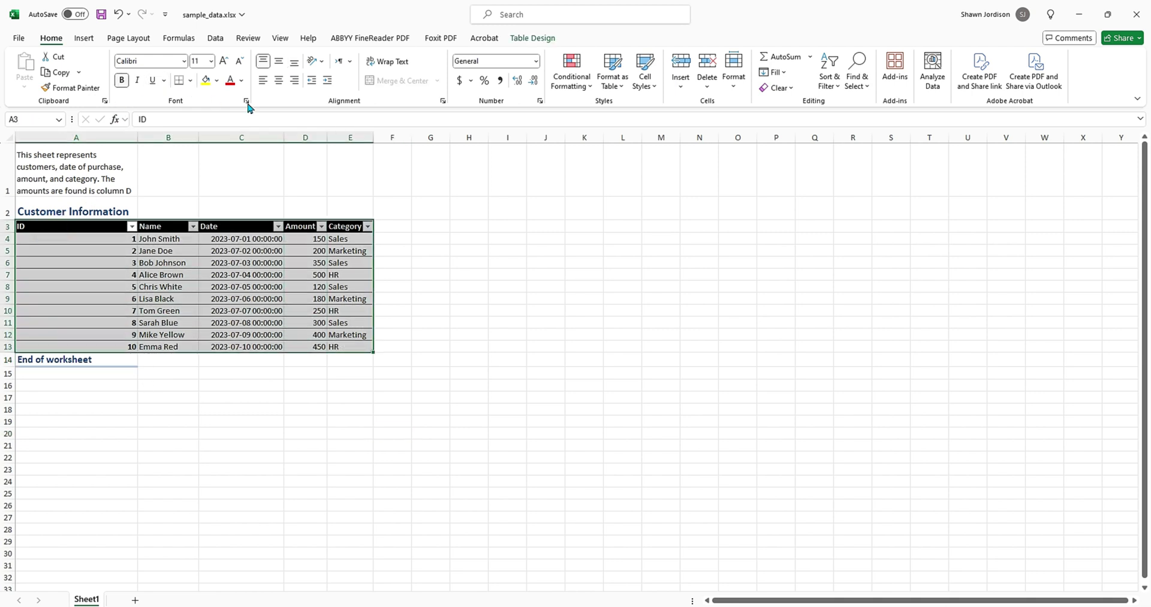
pyautogui.click(279, 80)
pyautogui.moveTo(215, 397); pyautogui.dragTo(231, 412)
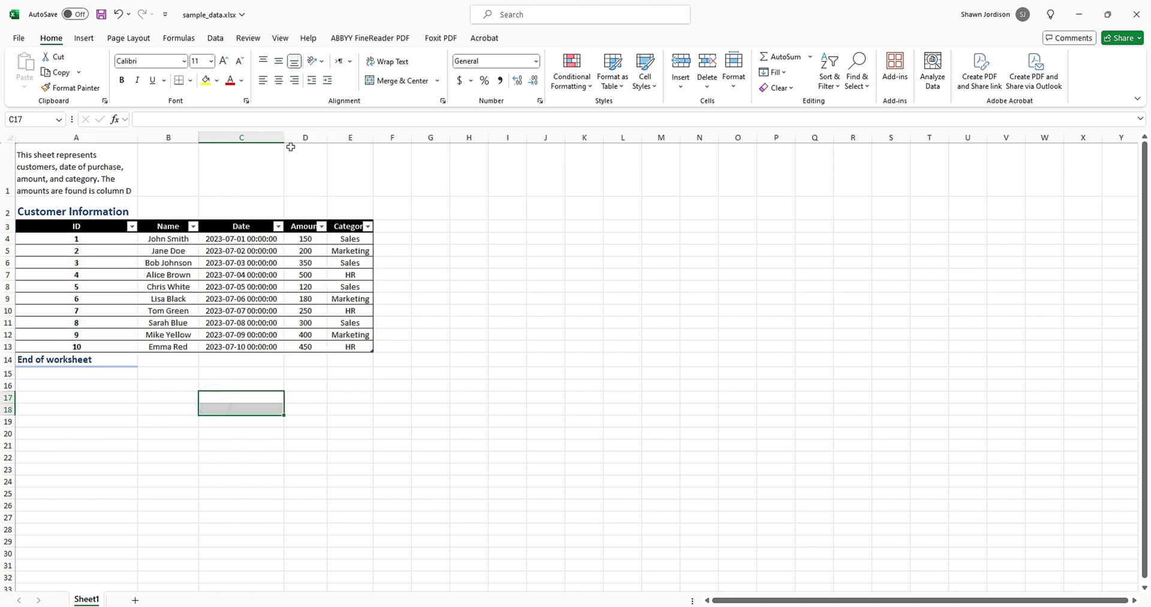
pyautogui.click(67, 211)
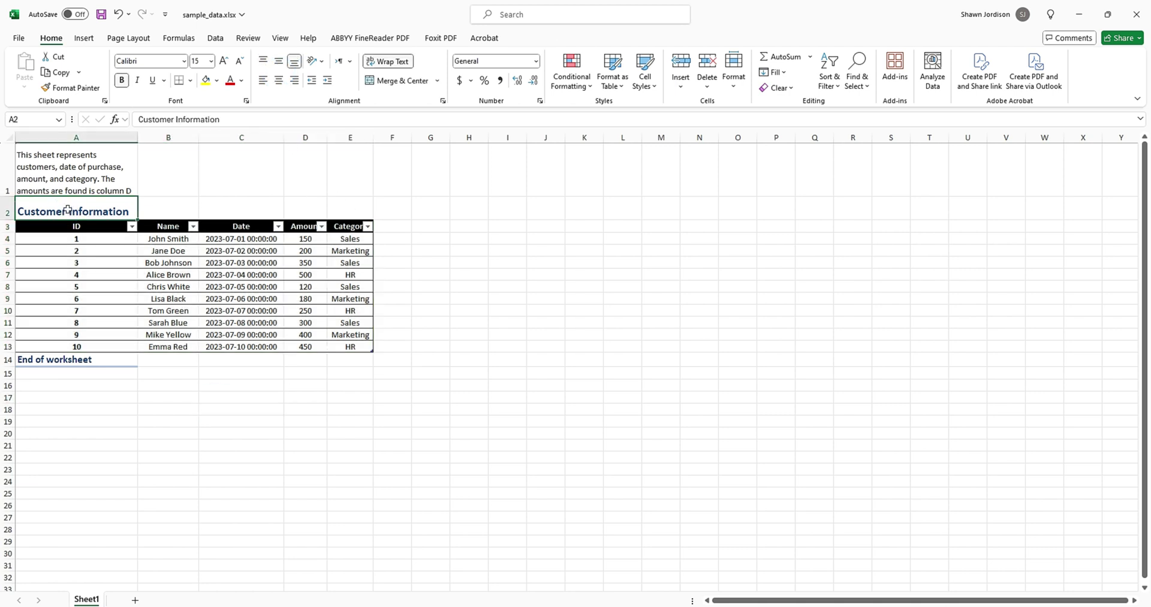
# Step: Rename the Sheet1 worksheet tab to CustomerInformation
pyautogui.click(91, 360)
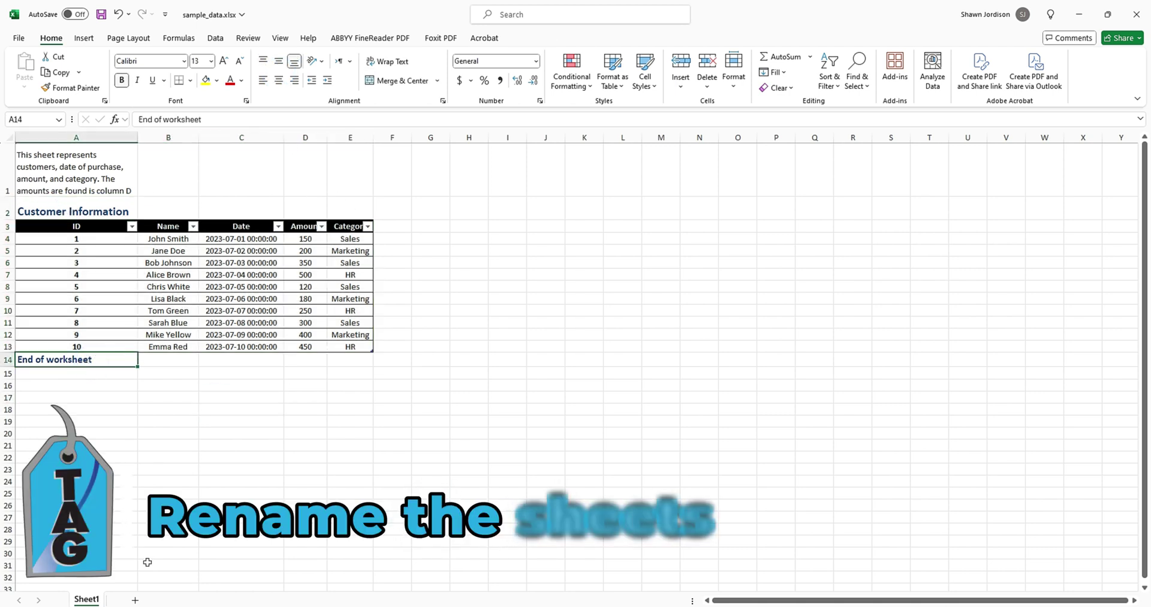
pyautogui.doubleClick(85, 599)
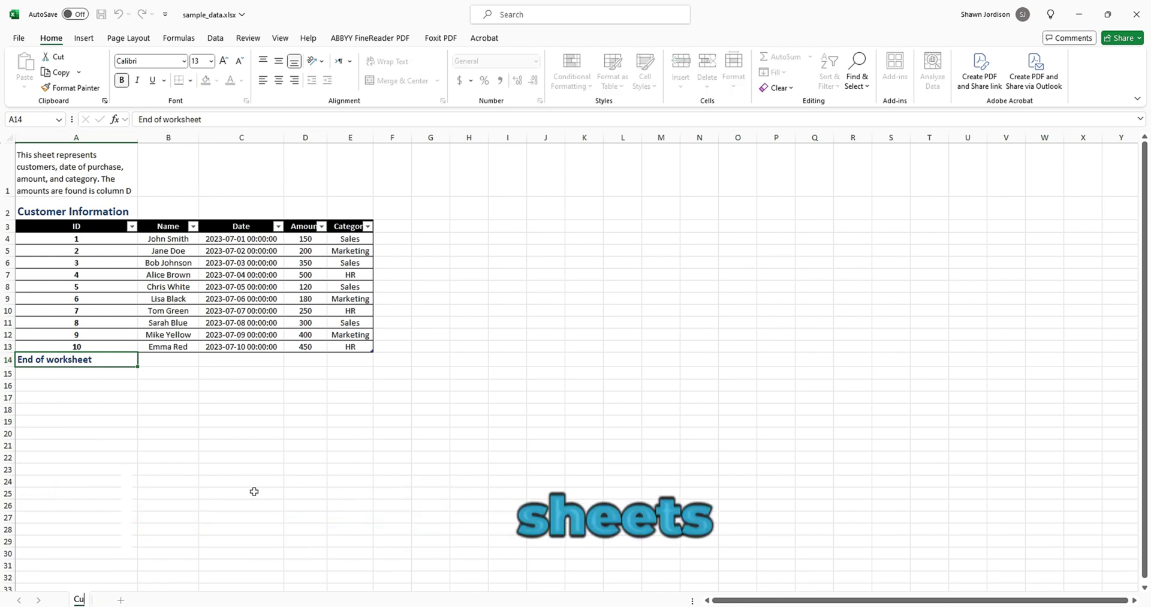
pyautogui.write('Customer')
pyautogui.press('BackSpace')
pyautogui.press('BackSpace')
pyautogui.write('erInformation')
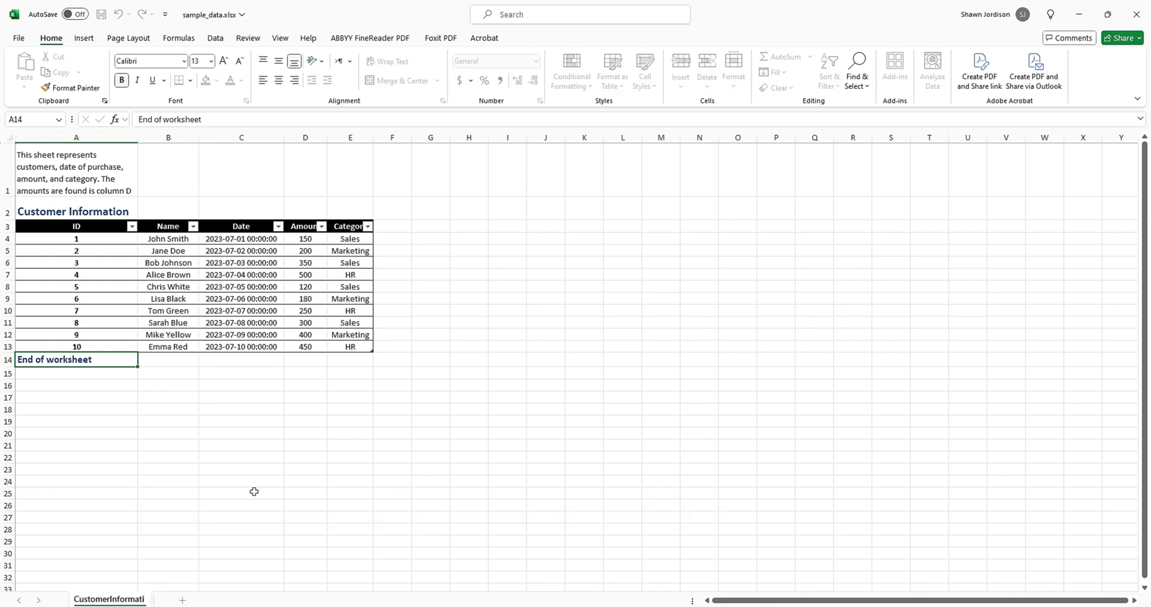
pyautogui.click(431, 310)
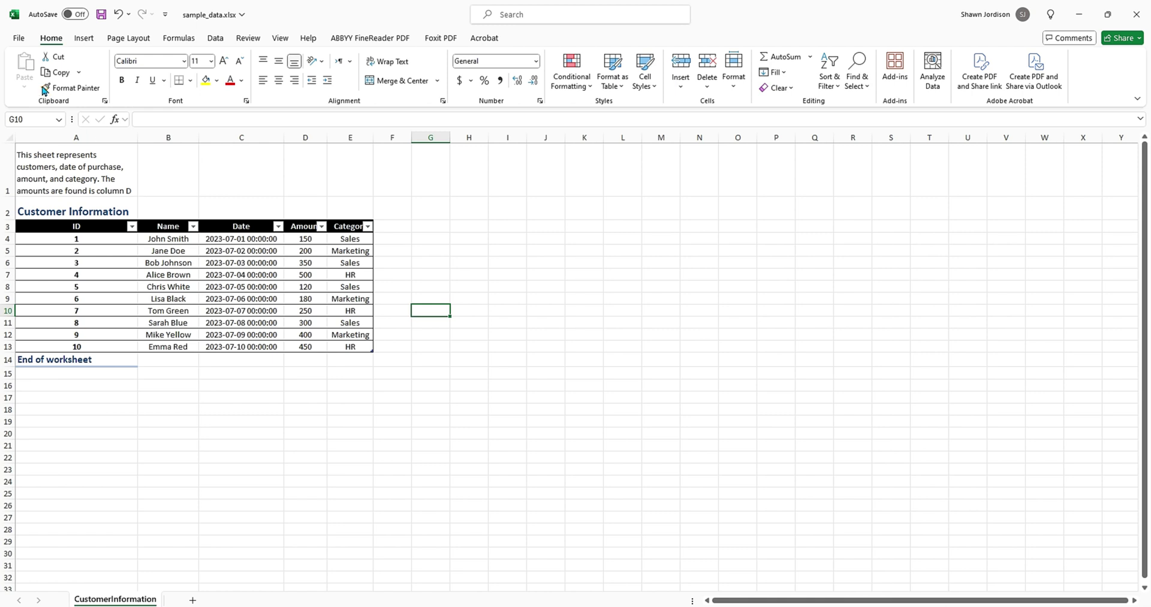
# Step: In Advanced Properties, set title 'Customer Information', subject 'Demo document for excel accessibility', author name and keywords
pyautogui.click(19, 38)
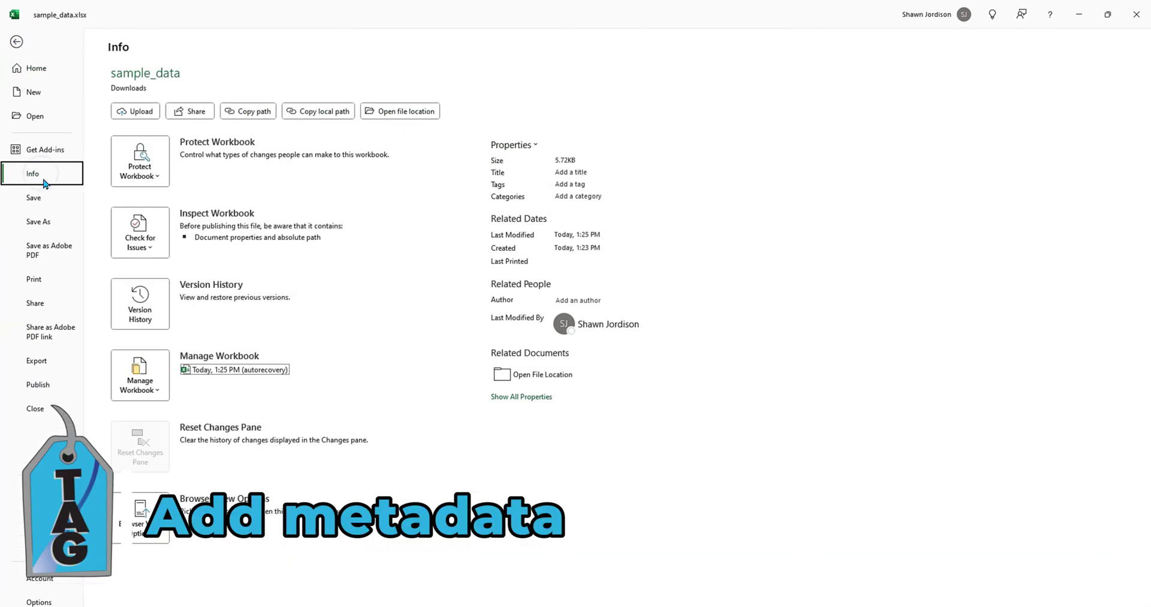
pyautogui.click(555, 174)
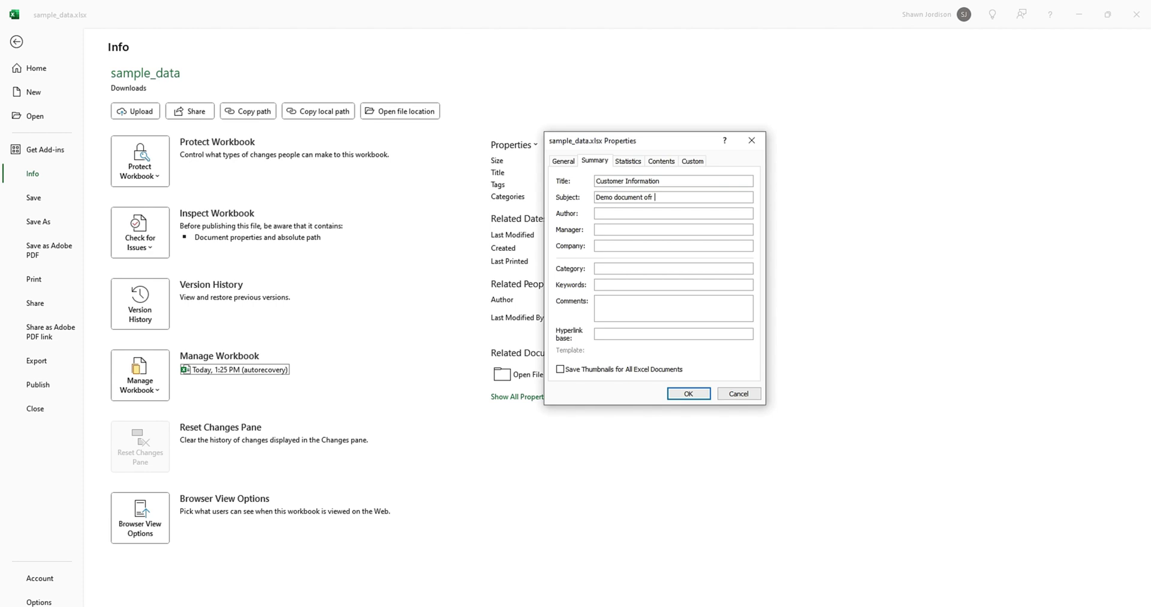
pyautogui.write('r excel accessibility')
pyautogui.press('Tab')
pyautogui.write('T')
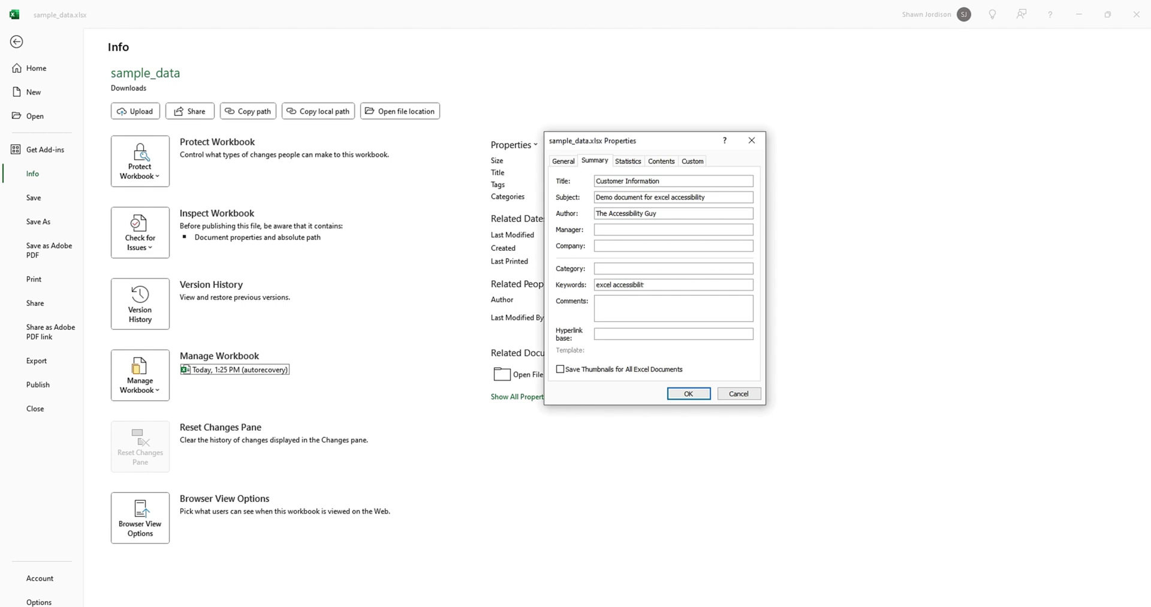
pyautogui.write('y')
pyautogui.click(689, 394)
pyautogui.press('Escape')
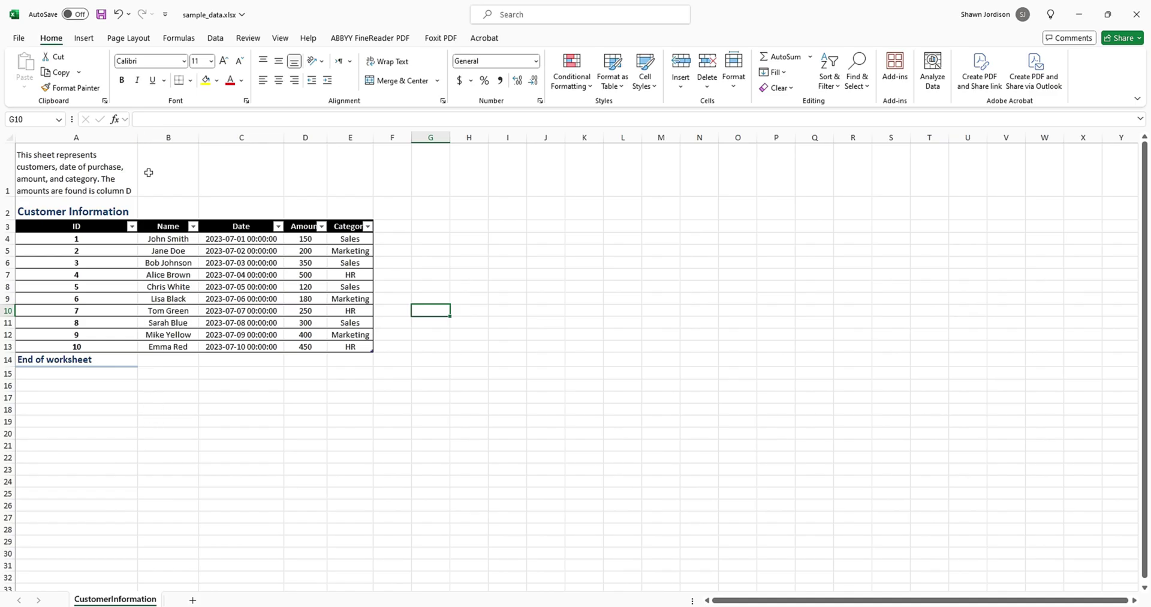
# Step: Run Check Accessibility from File > Info > Check for Issues and confirm no issues are found
pyautogui.click(21, 40)
pyautogui.click(32, 174)
pyautogui.click(141, 237)
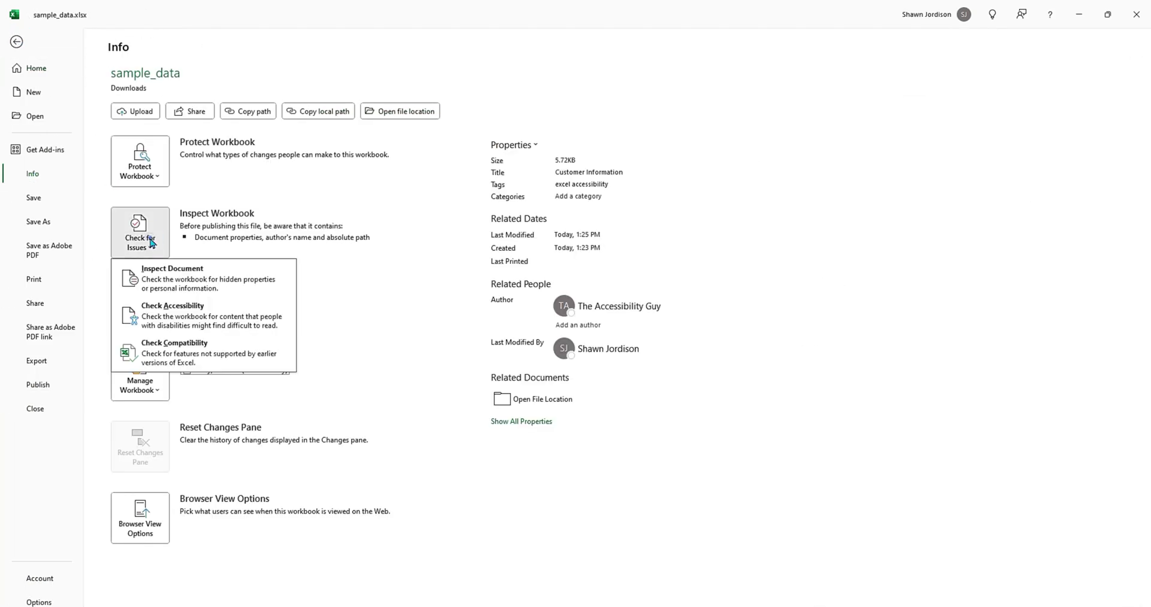
pyautogui.click(209, 324)
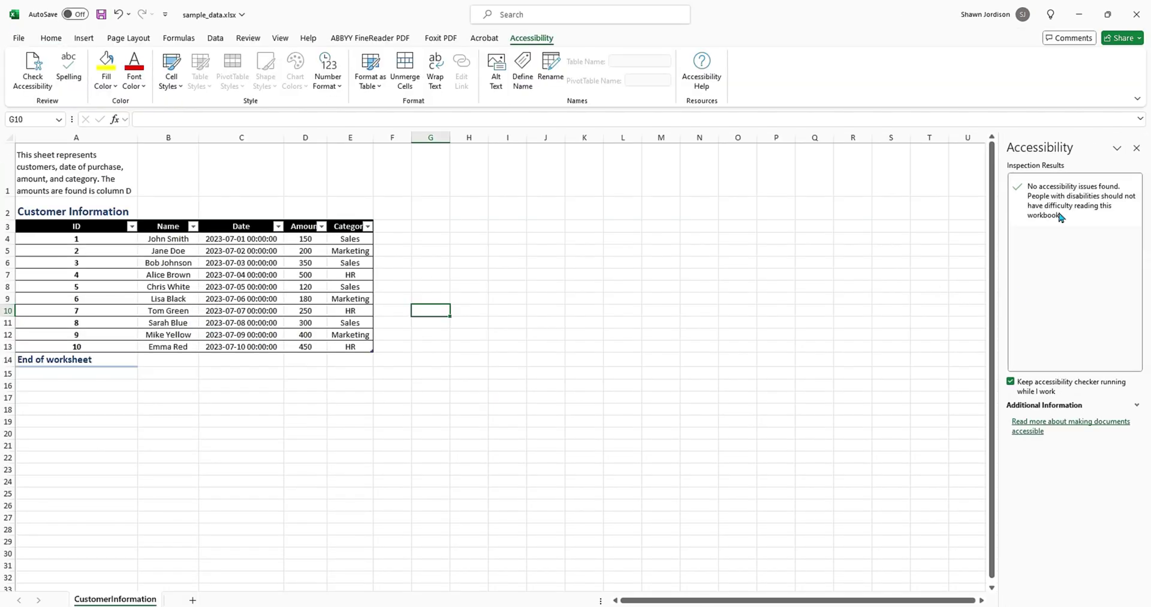